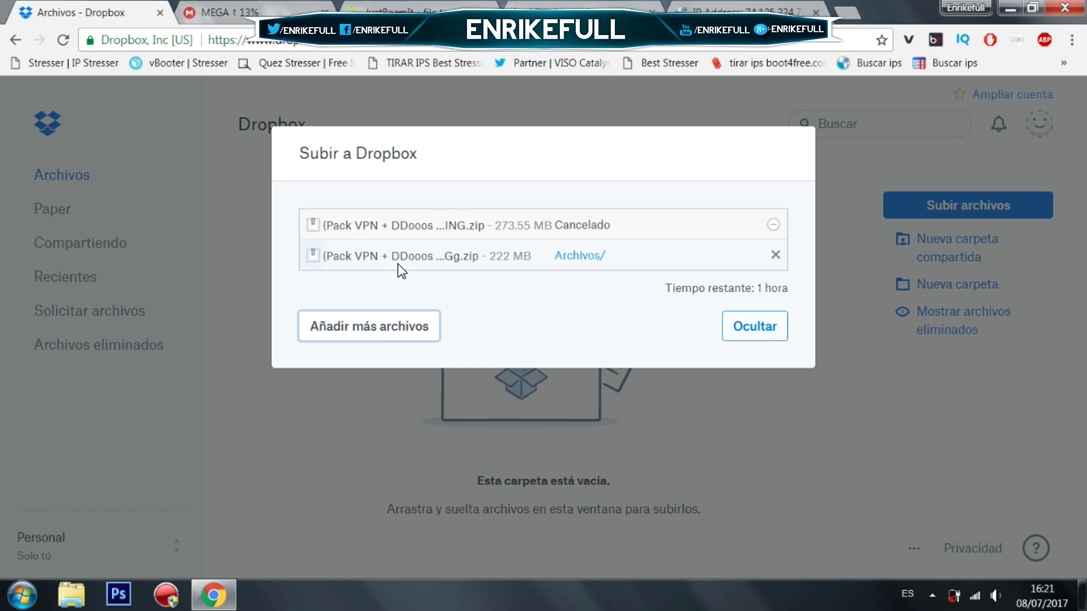
Review the Pack VPN + DDooos zip upload status on MEGA, JustBeamIt, then Google Drive.
{"action": "left_click", "coordinate": [298, 7]}
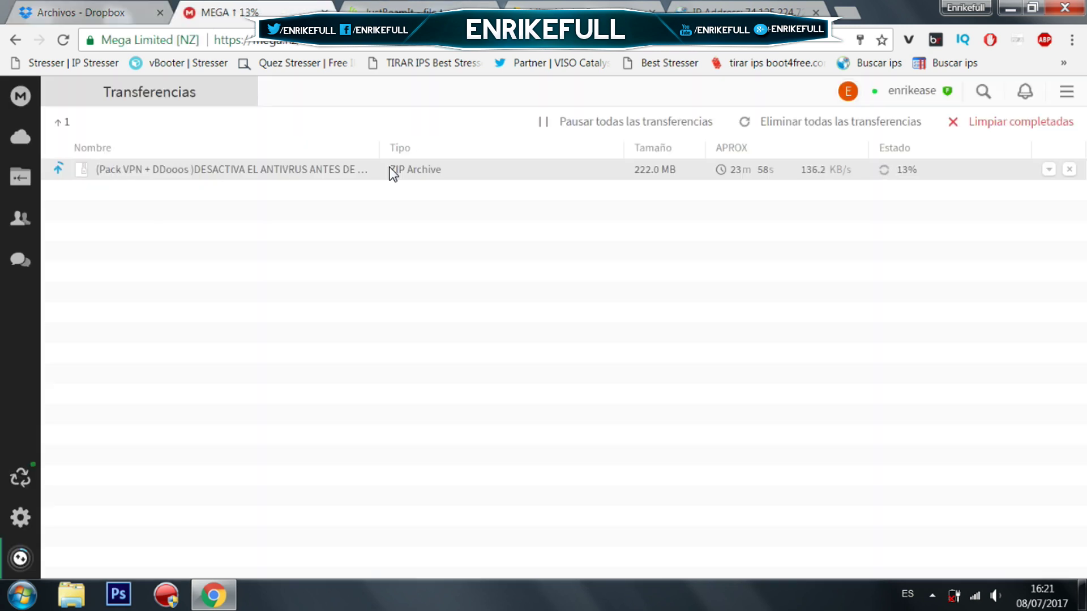
{"action": "left_click", "coordinate": [391, 8]}
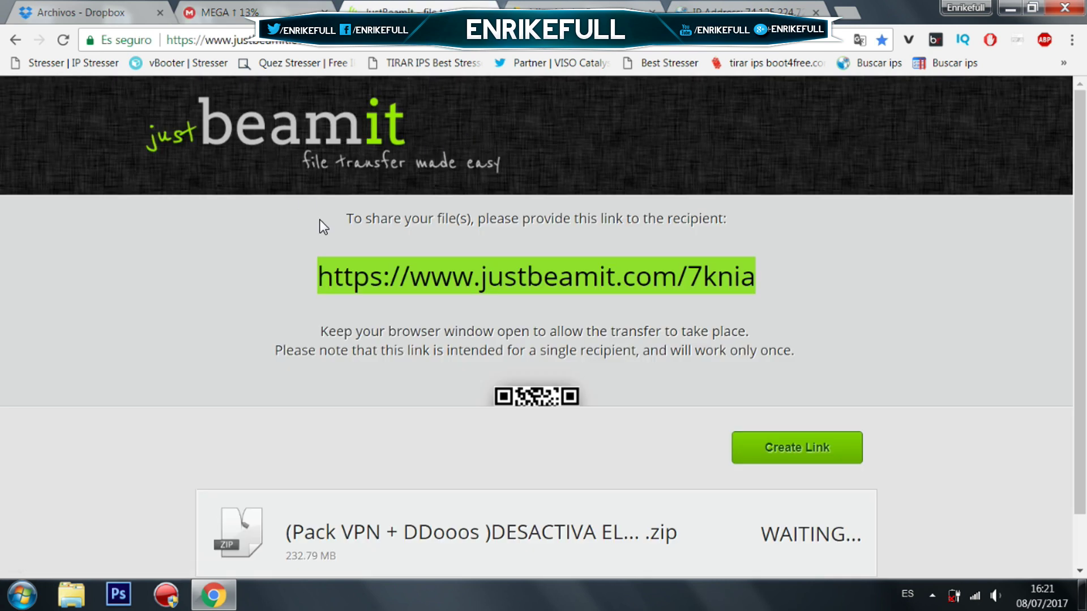
{"action": "left_click", "coordinate": [557, 8]}
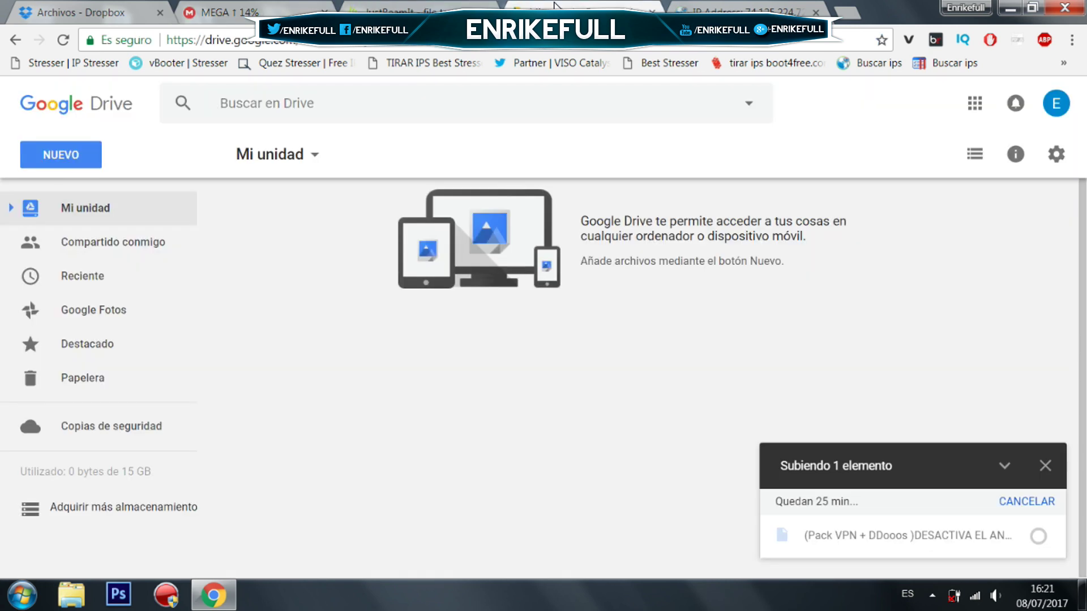
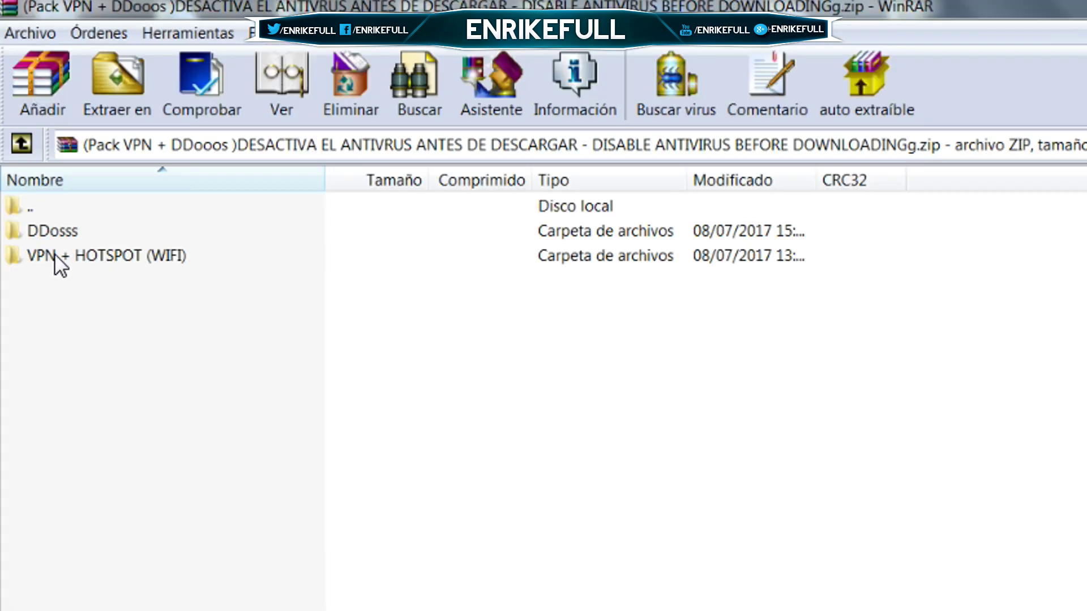
Browse into the archive's VPN + HOTSPOT (WIFI) folder and select its five VPN .exe installers.
{"action": "double_click", "coordinate": [114, 249]}
{"action": "left_click", "coordinate": [57, 487]}
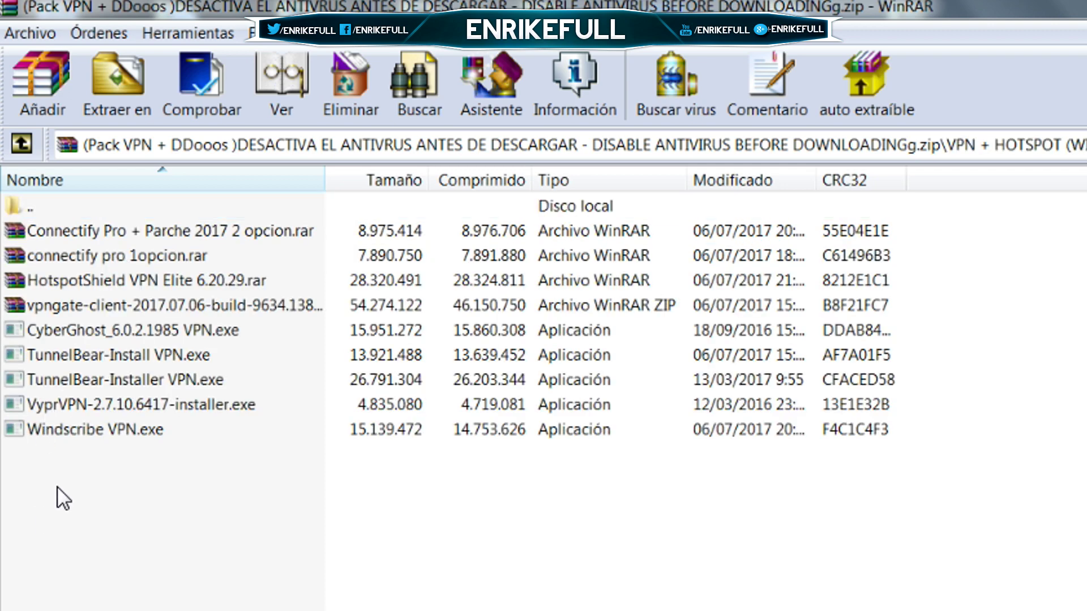
{"action": "mouse_move", "coordinate": [61, 465]}
{"action": "left_mouse_down"}
{"action": "mouse_move", "coordinate": [60, 354]}
{"action": "mouse_move", "coordinate": [67, 326]}
{"action": "mouse_move", "coordinate": [62, 434]}
{"action": "mouse_move", "coordinate": [81, 329]}
{"action": "mouse_move", "coordinate": [102, 297]}
{"action": "mouse_move", "coordinate": [72, 358]}
{"action": "mouse_move", "coordinate": [92, 326]}
{"action": "mouse_move", "coordinate": [68, 456]}
{"action": "left_mouse_up"}
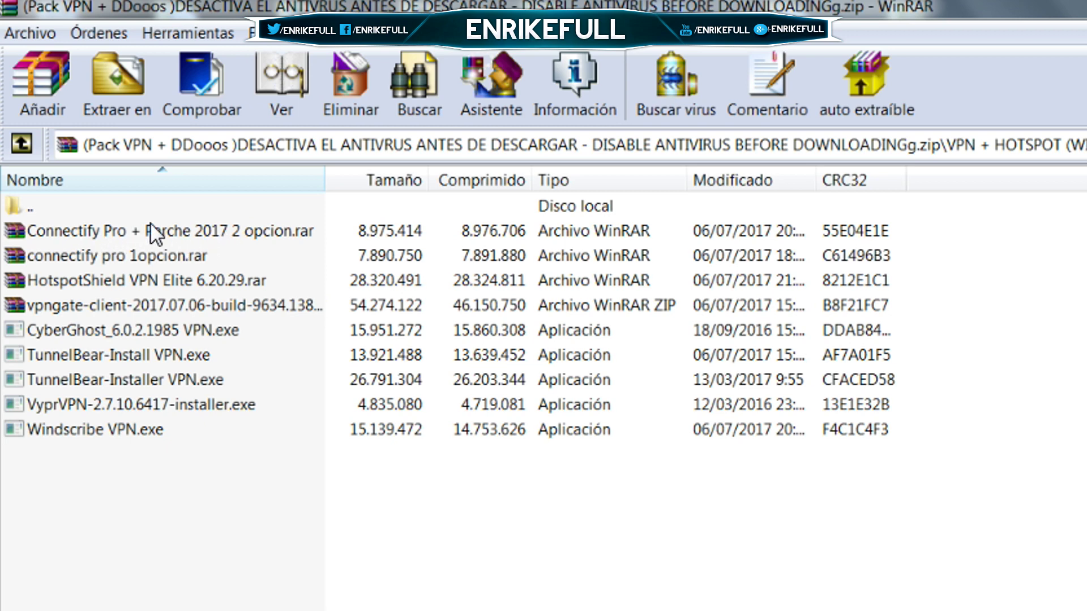
Select the Connectify Pro + Parche 2017 archive, then the HotspotShield VPN Elite 6.20.29.rar archive.
{"action": "left_click", "coordinate": [161, 259]}
{"action": "left_click", "coordinate": [166, 230]}
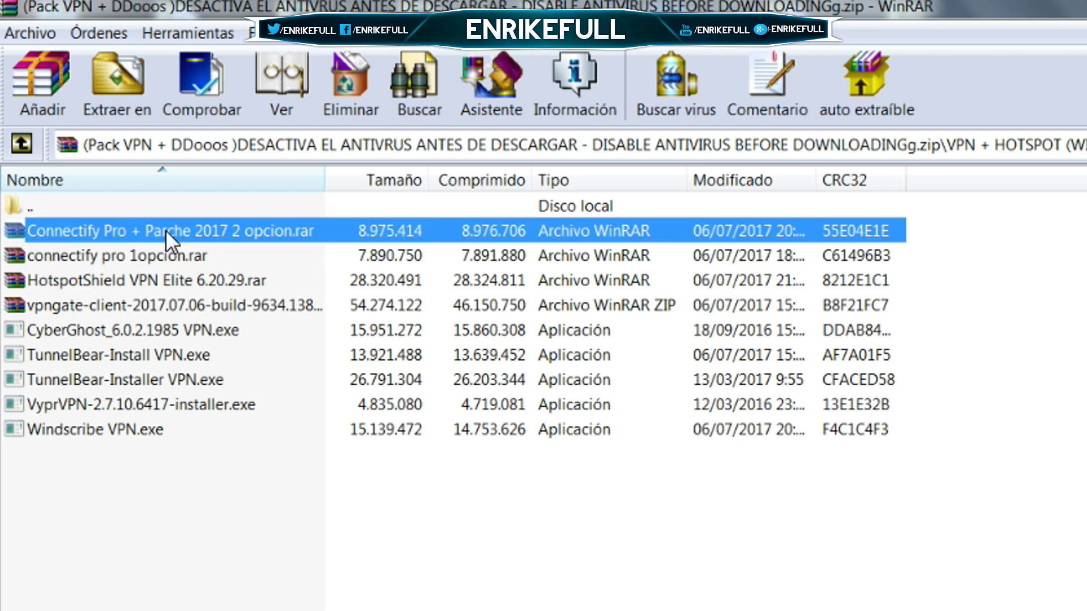
{"action": "left_click", "coordinate": [171, 253]}
{"action": "left_click", "coordinate": [171, 241]}
{"action": "left_click", "coordinate": [150, 279]}
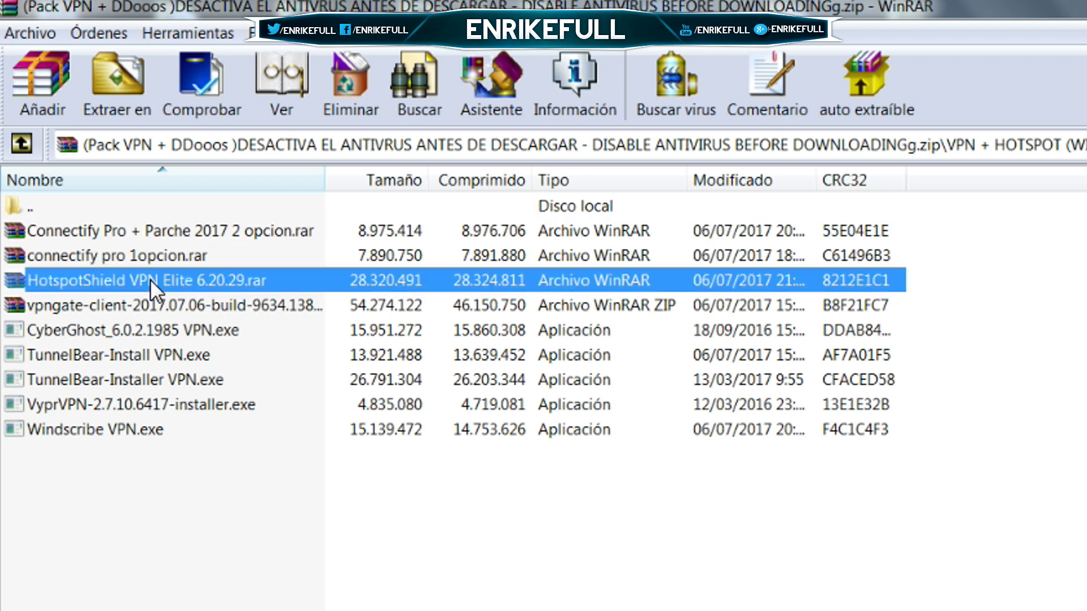
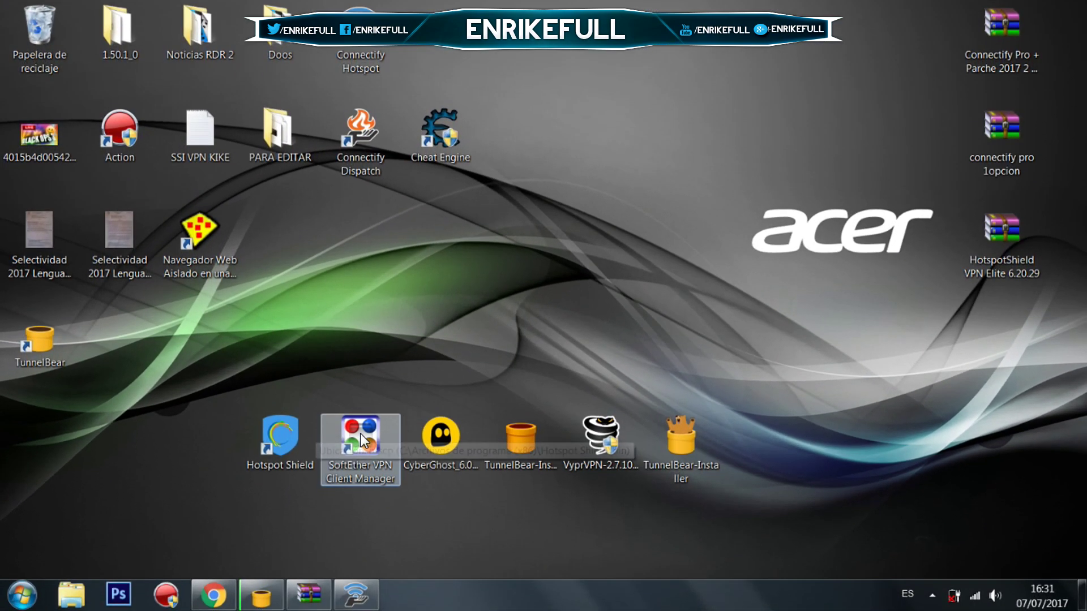
Launch SoftEther VPN Client Manager from its desktop shortcut and open the VPN Gate relay server entry.
{"action": "left_click", "coordinate": [362, 437]}
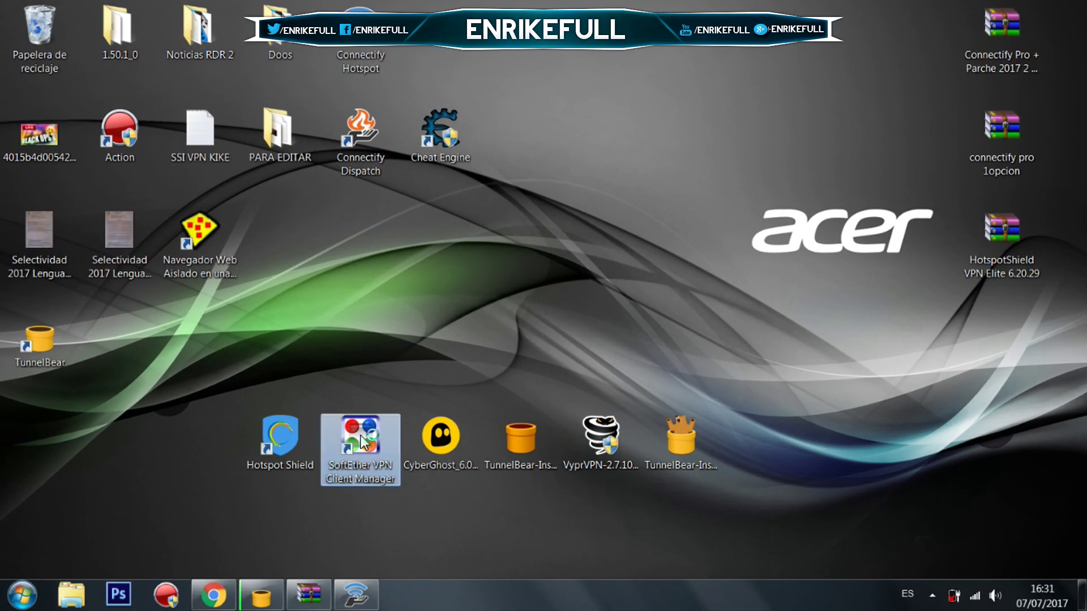
{"action": "double_click", "coordinate": [362, 436]}
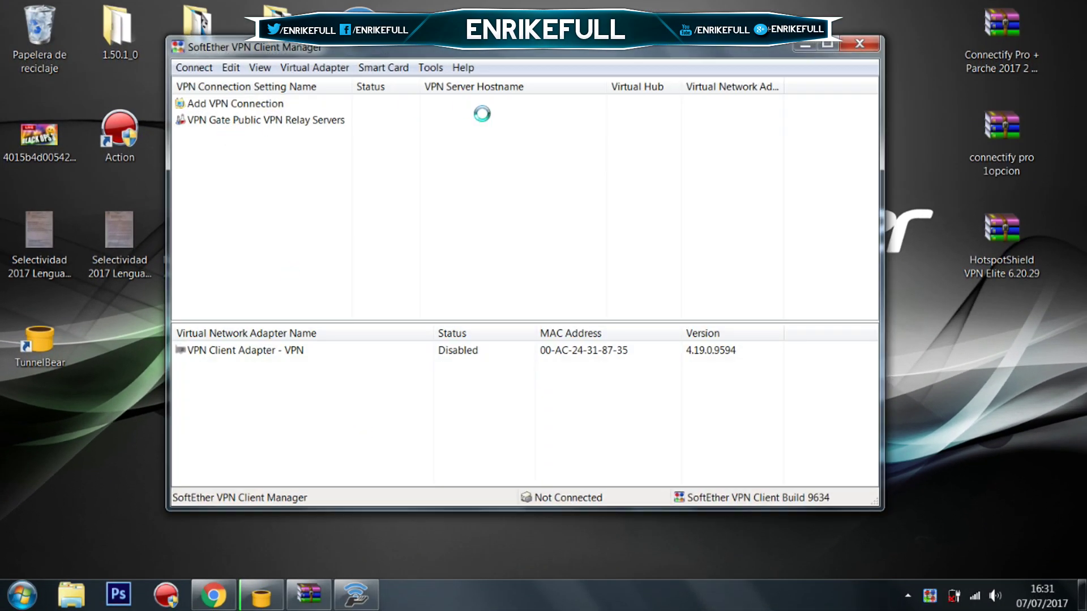
{"action": "left_click", "coordinate": [801, 44]}
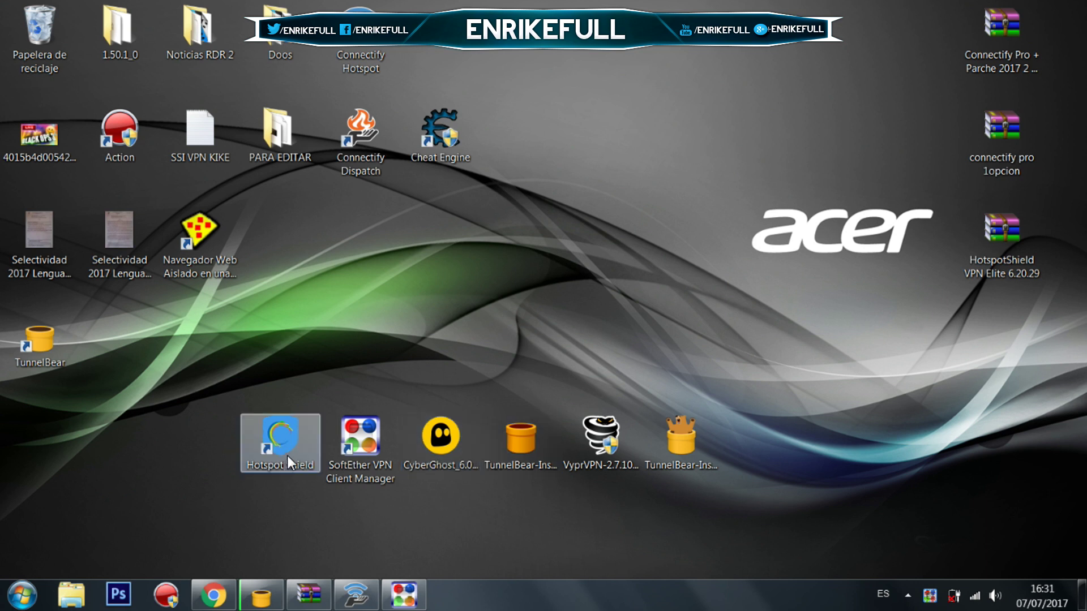
{"action": "left_click", "coordinate": [420, 599]}
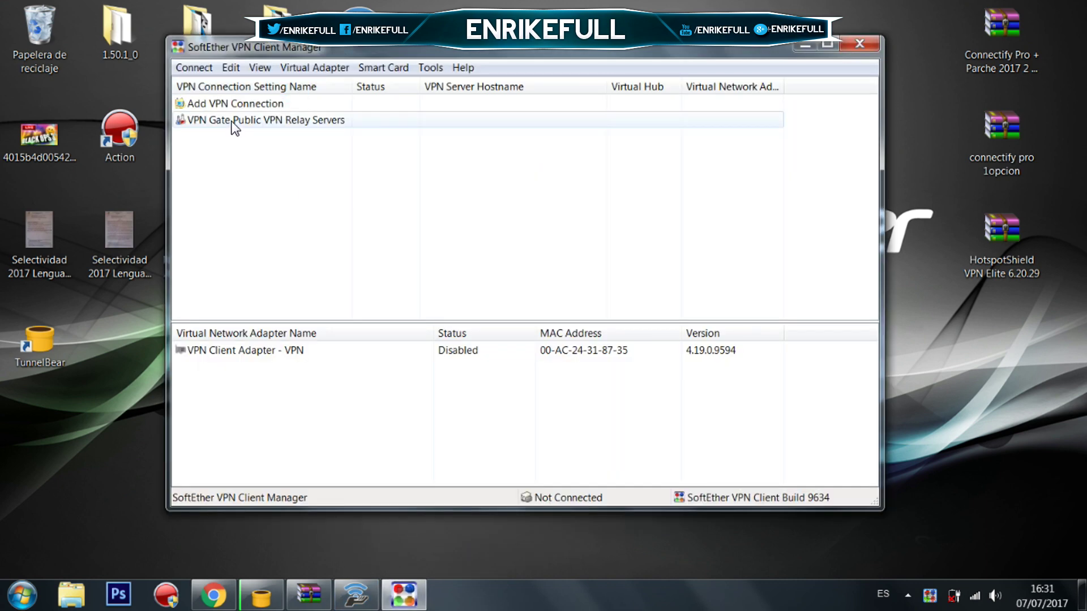
{"action": "double_click", "coordinate": [235, 122]}
Refresh the VPN Gate list, sort by Region, pick the 16-session US server, then close everything.
{"action": "left_click", "coordinate": [710, 176]}
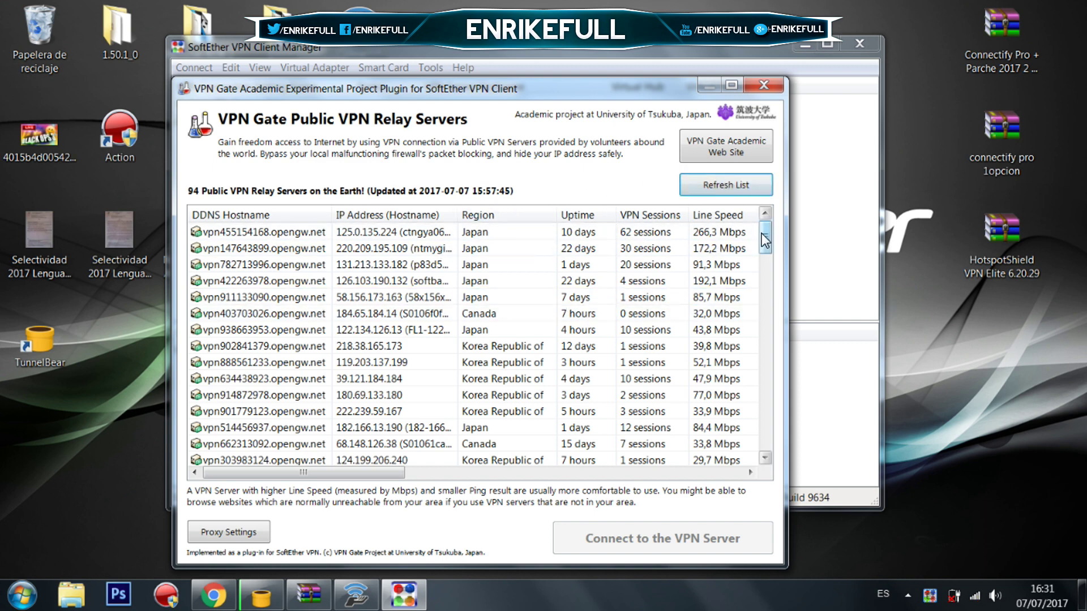
{"action": "left_click", "coordinate": [758, 184]}
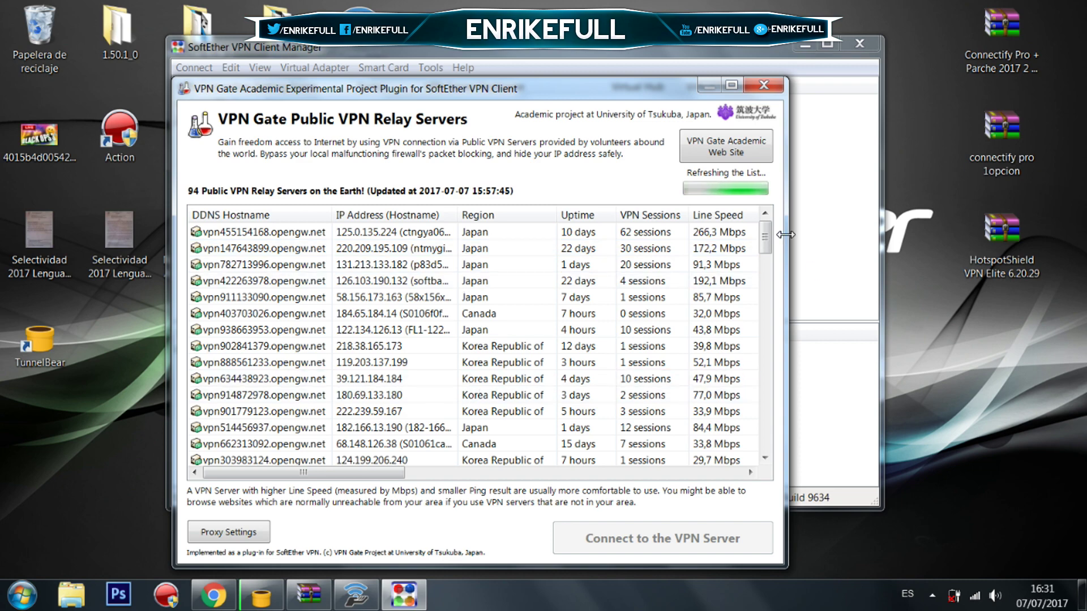
{"action": "left_click_drag", "start_coordinate": [767, 241], "coordinate": [779, 218]}
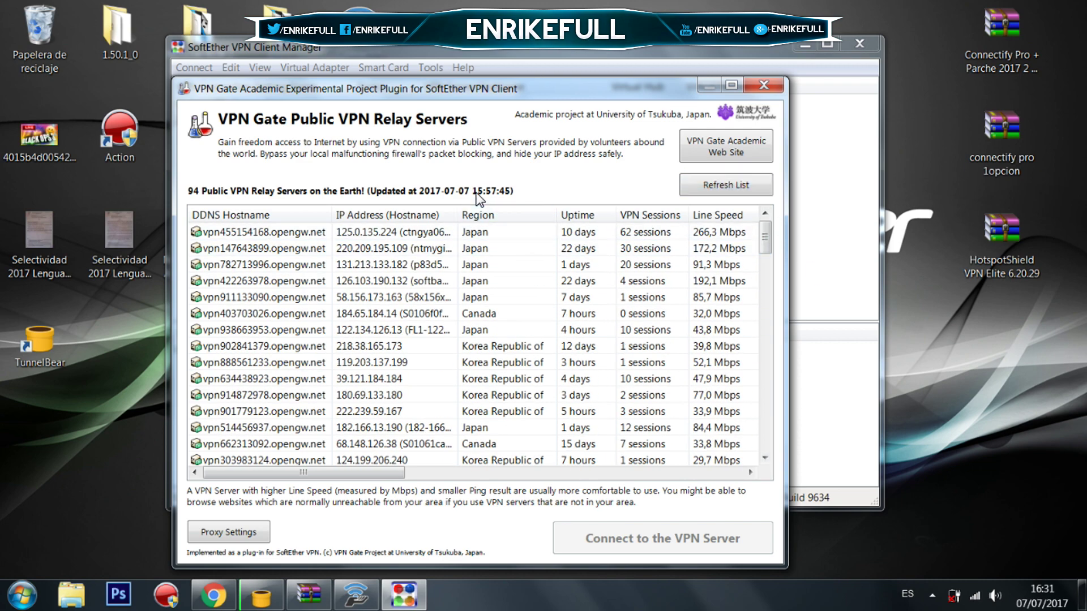
{"action": "left_click", "coordinate": [492, 214]}
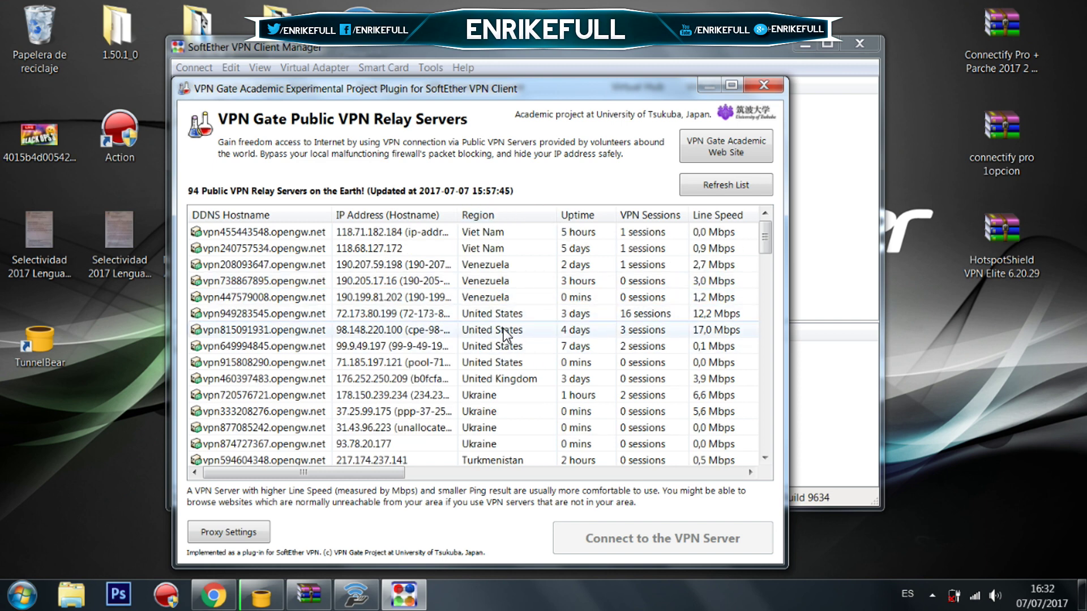
{"action": "left_click", "coordinate": [648, 315]}
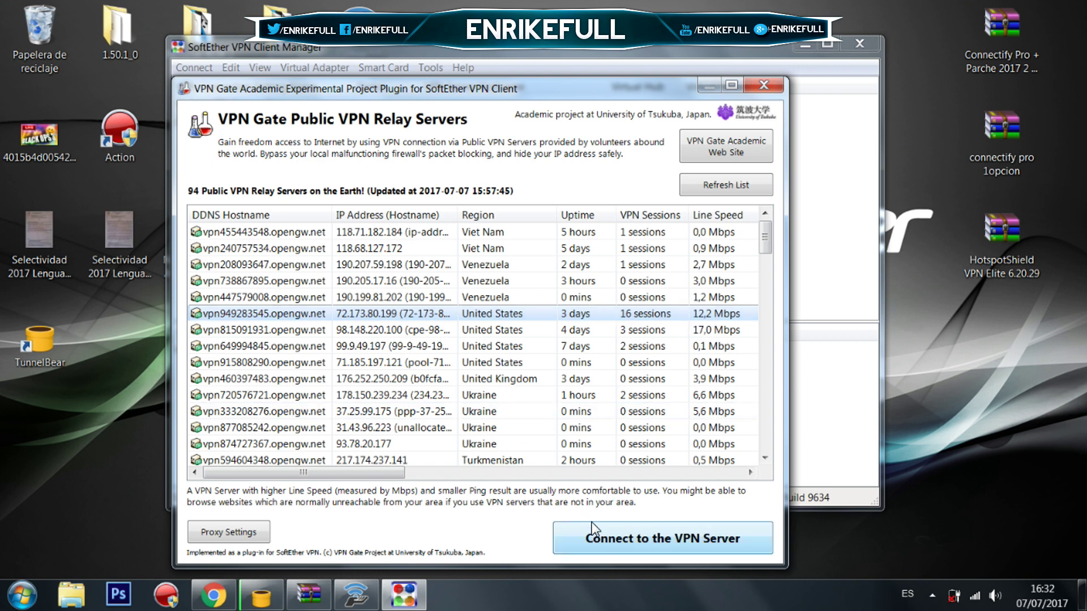
{"action": "left_click", "coordinate": [751, 90]}
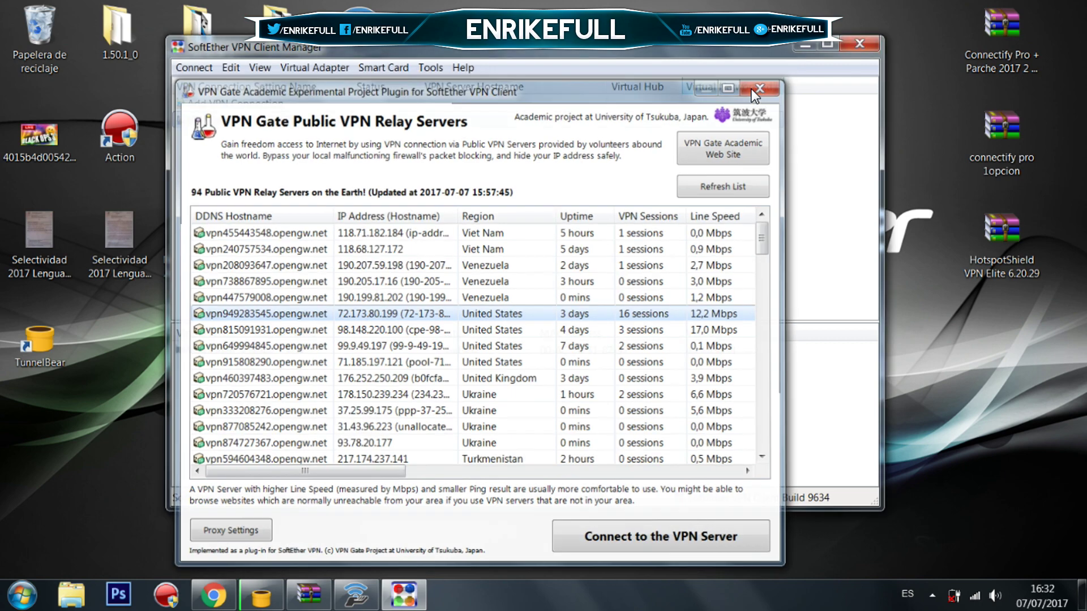
{"action": "left_click", "coordinate": [857, 40]}
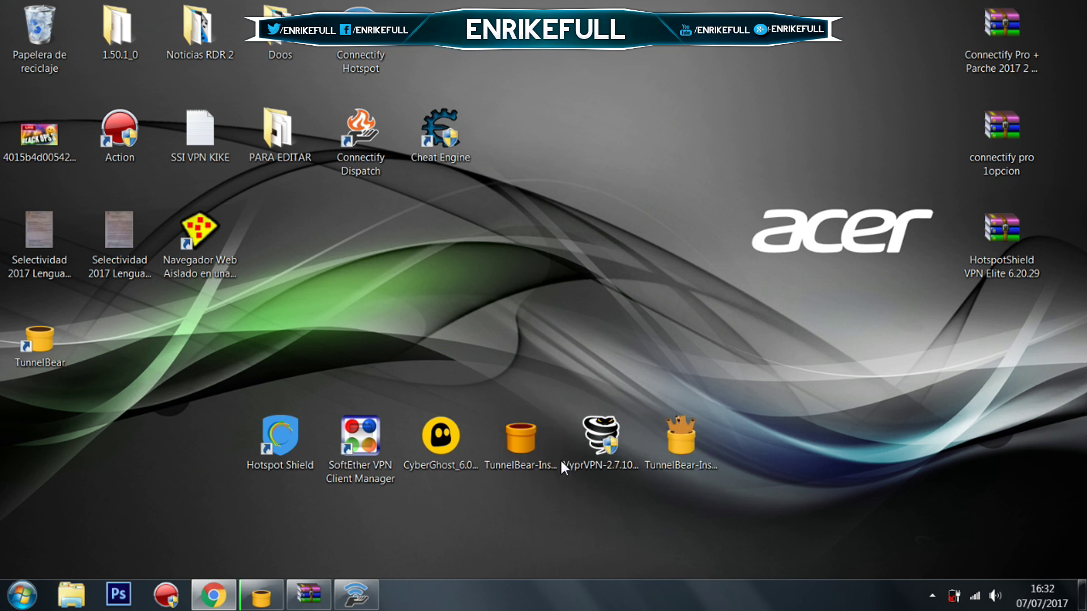
Select the VyprVPN, CyberGhost and TunnelBear installer shortcuts on the desktop.
{"action": "left_click", "coordinate": [578, 454]}
{"action": "left_click", "coordinate": [449, 451]}
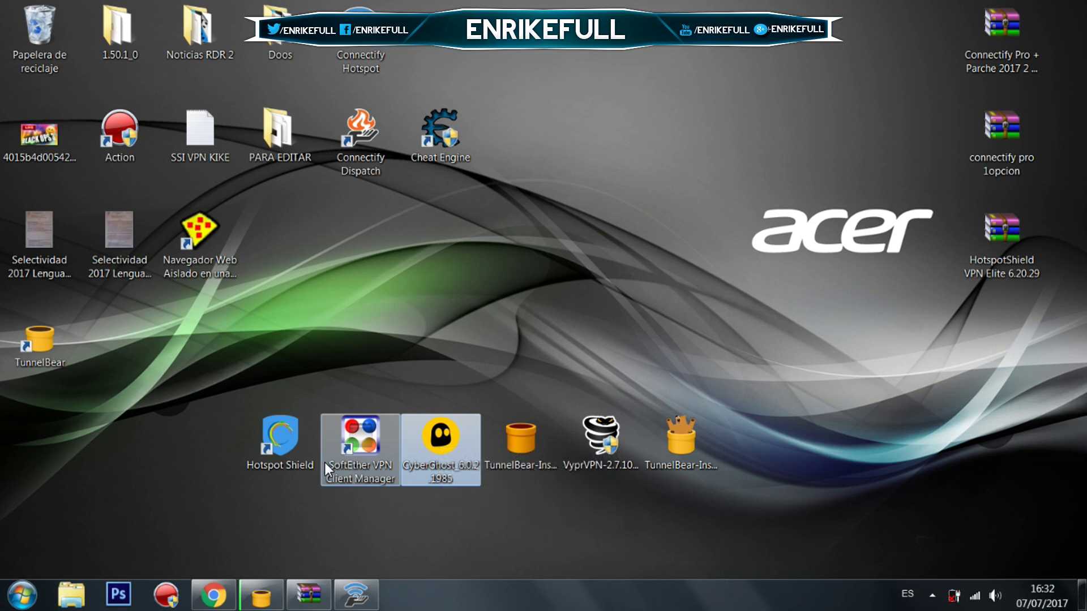
{"action": "left_click", "coordinate": [463, 514]}
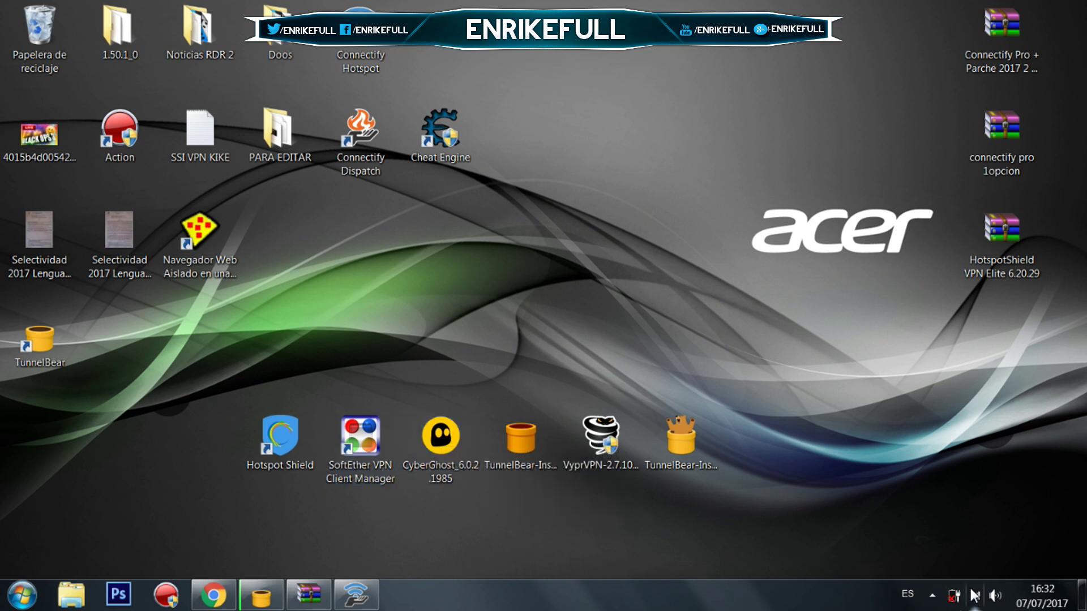
{"action": "left_click", "coordinate": [691, 433]}
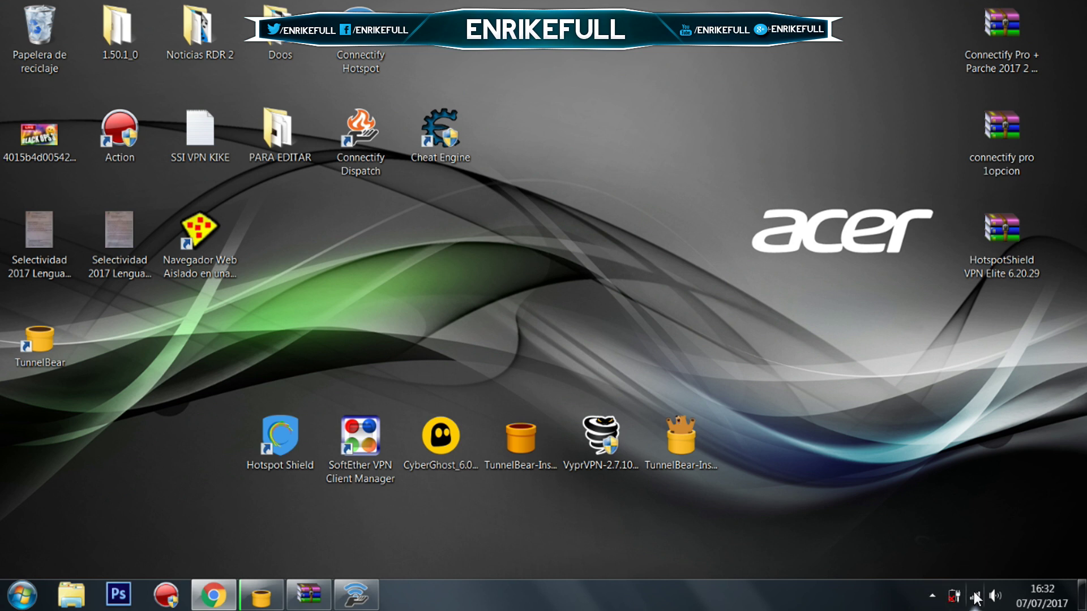
Open the Network and Sharing Center from the tray network icon's menu.
{"action": "mouse_move", "coordinate": [975, 598]}
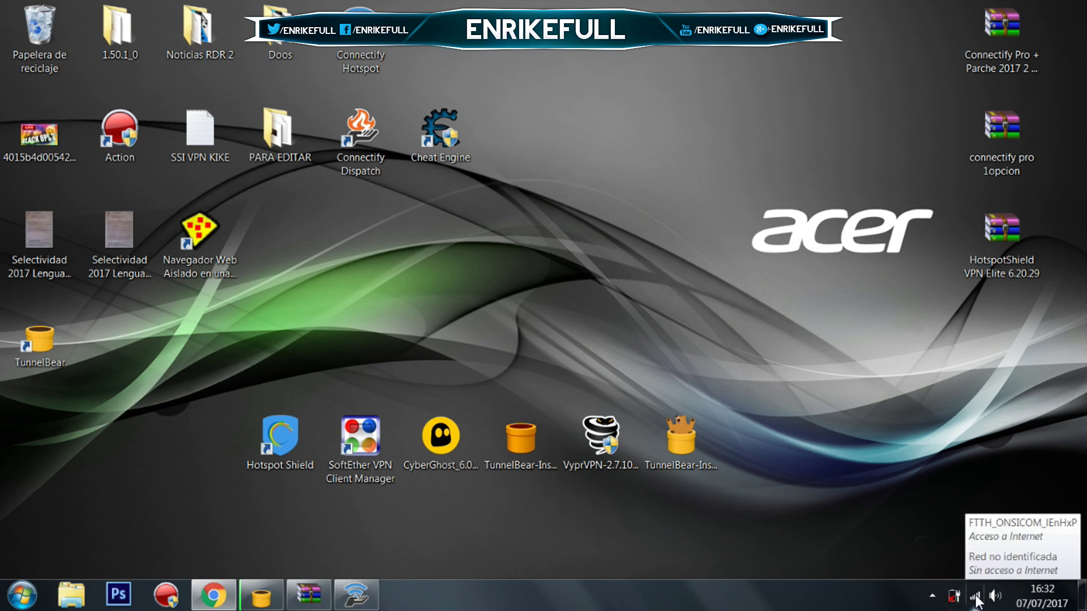
{"action": "right_click", "coordinate": [975, 598]}
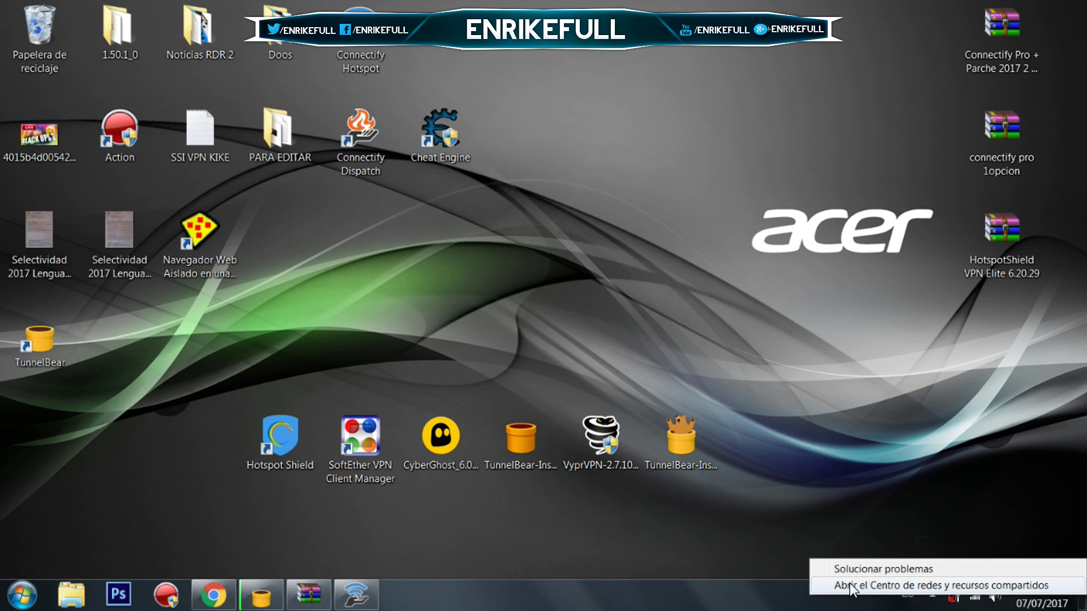
{"action": "left_click", "coordinate": [961, 587]}
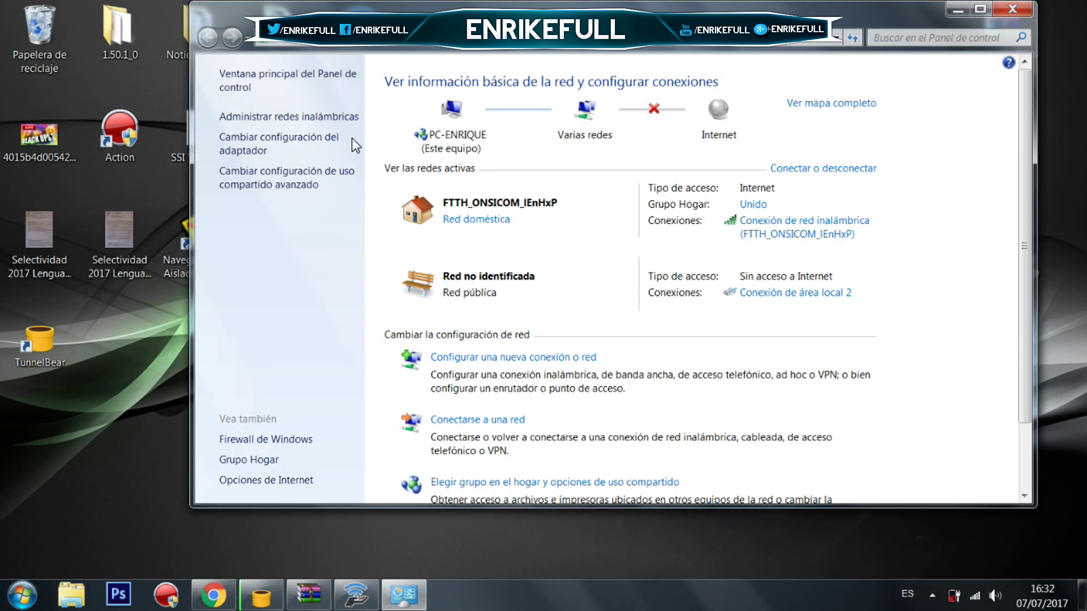
List the network adapters, inspect the TunnelBear adapter Conexión de área local 2, then close the window.
{"action": "left_click", "coordinate": [271, 139]}
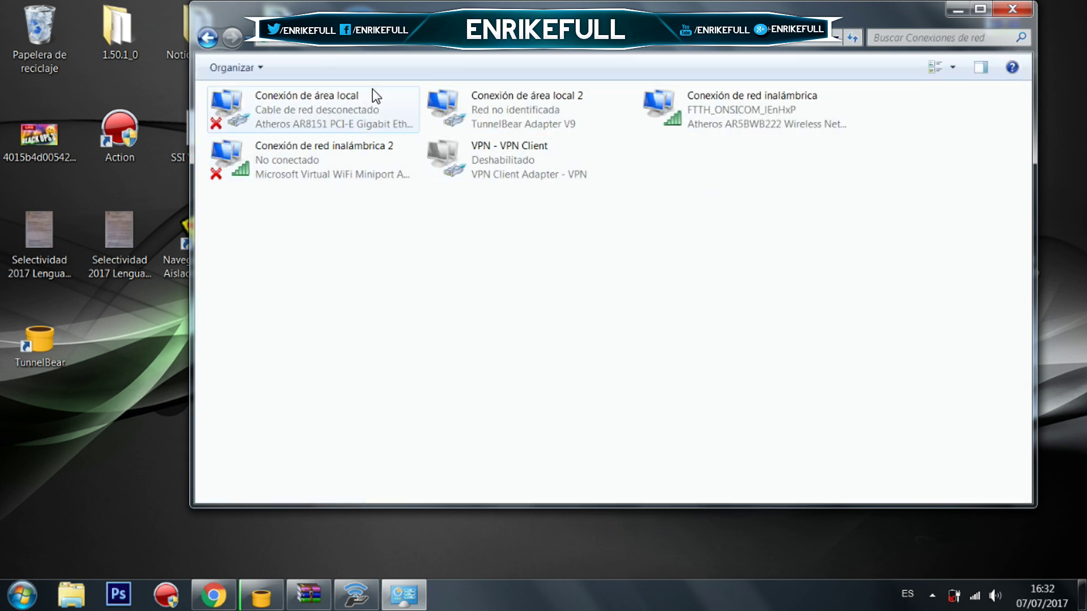
{"action": "left_click", "coordinate": [461, 122]}
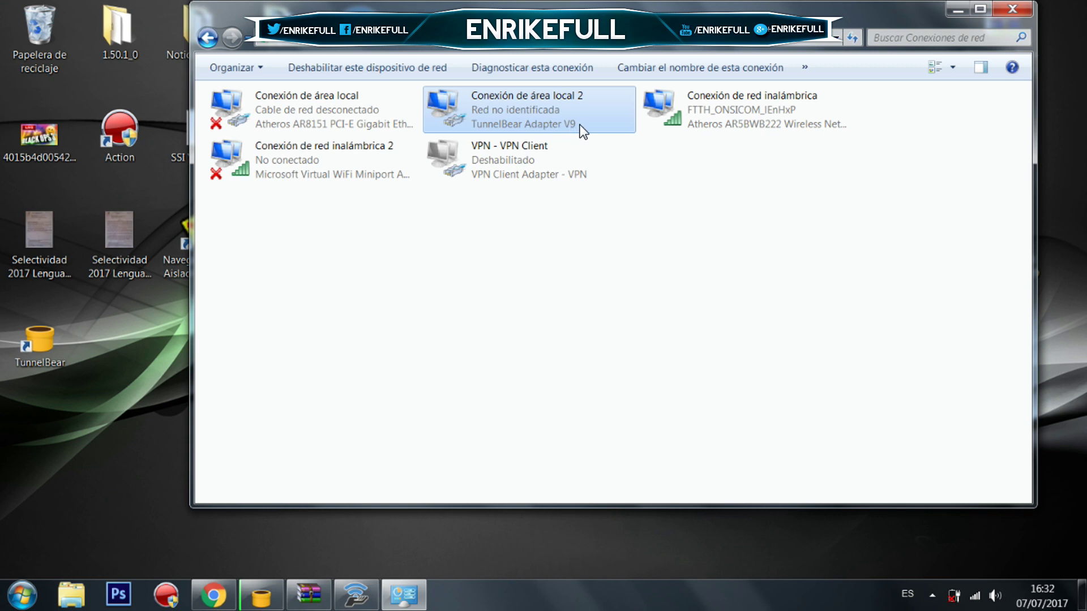
{"action": "right_click", "coordinate": [497, 107]}
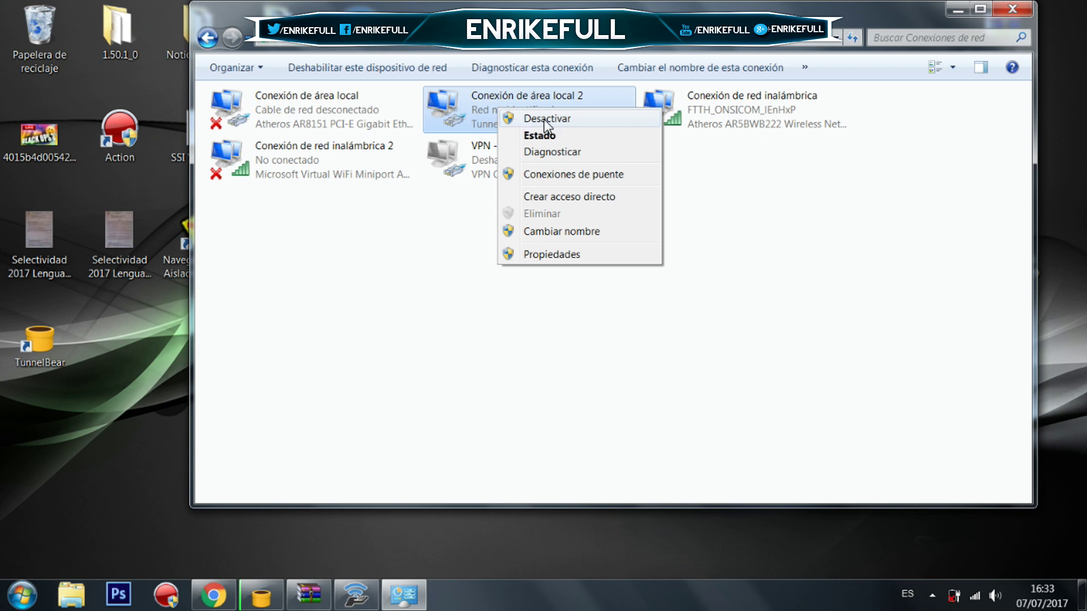
{"action": "left_click", "coordinate": [453, 104]}
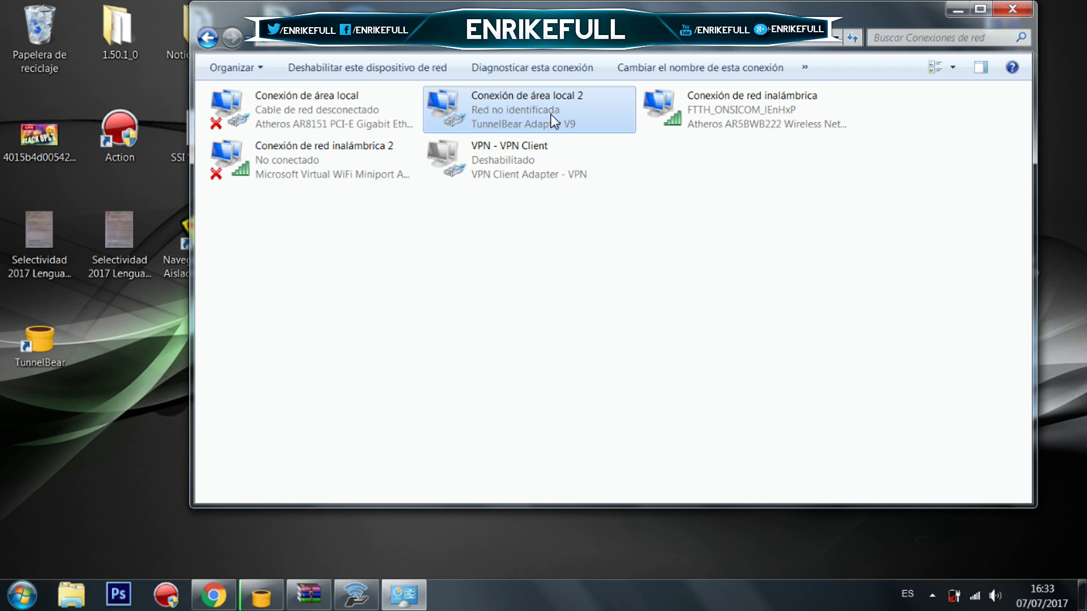
{"action": "left_click", "coordinate": [1021, 8]}
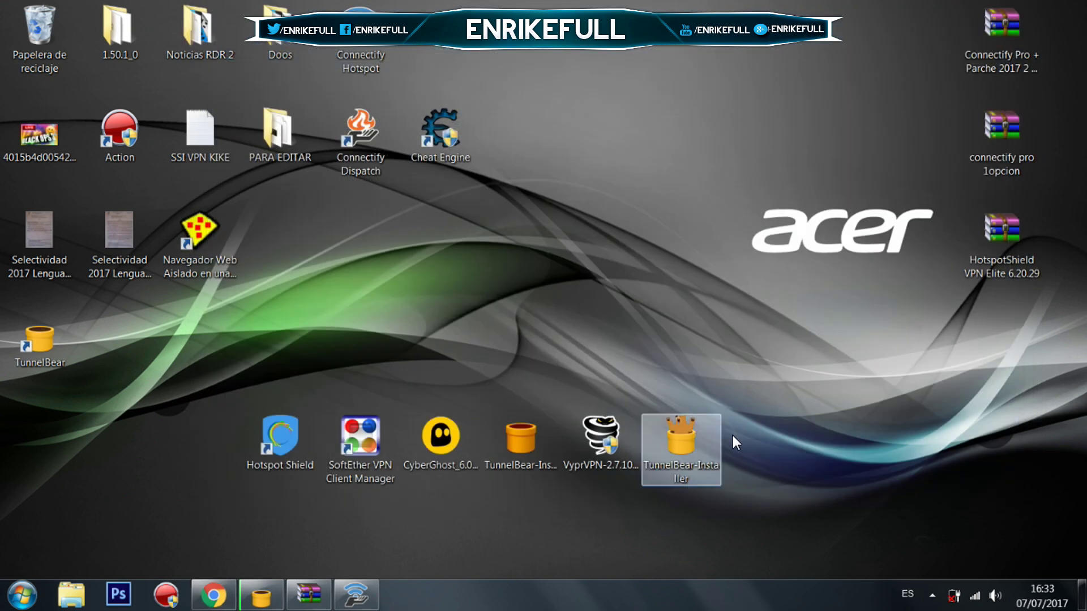
Restore TunnelBear, centre the map on western Europe and confirm France as the destination.
{"action": "left_click_drag", "start_coordinate": [685, 444], "coordinate": [702, 460]}
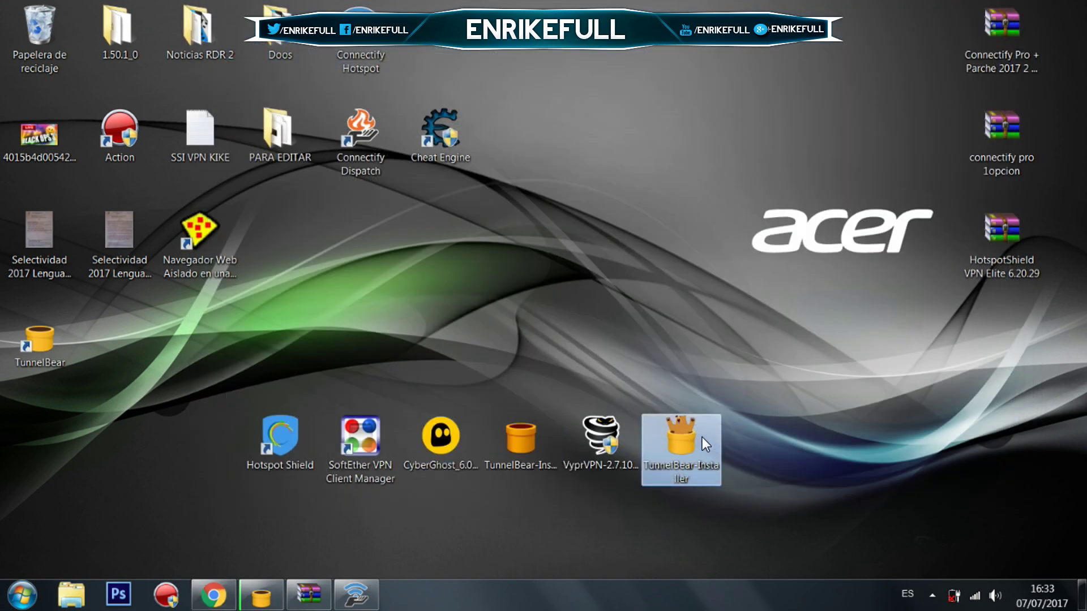
{"action": "left_click", "coordinate": [261, 596]}
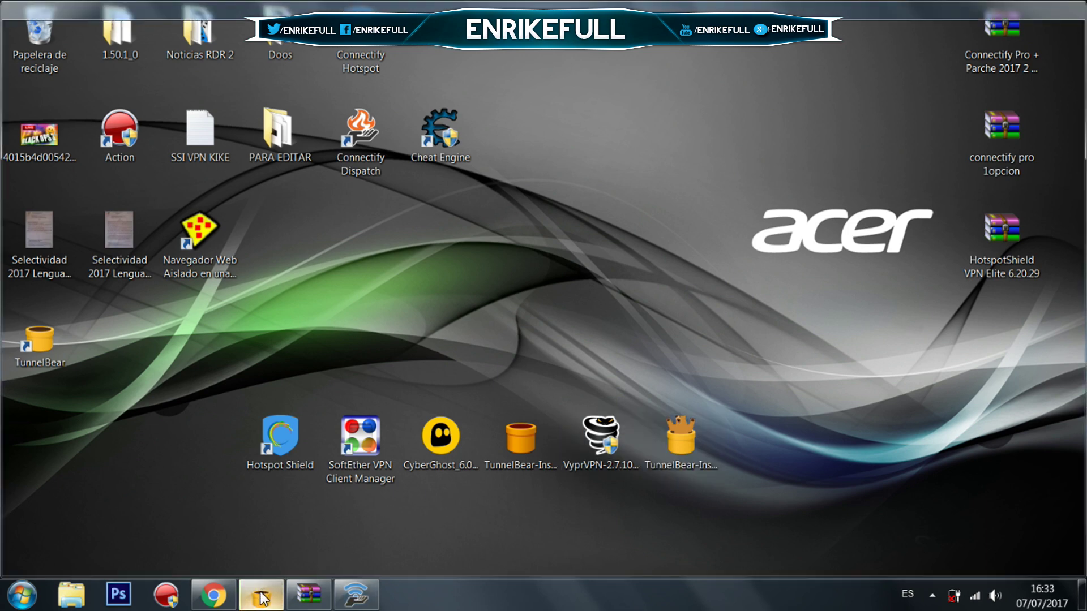
{"action": "left_click_drag", "start_coordinate": [279, 165], "coordinate": [353, 343]}
{"action": "left_click_drag", "start_coordinate": [275, 261], "coordinate": [534, 236]}
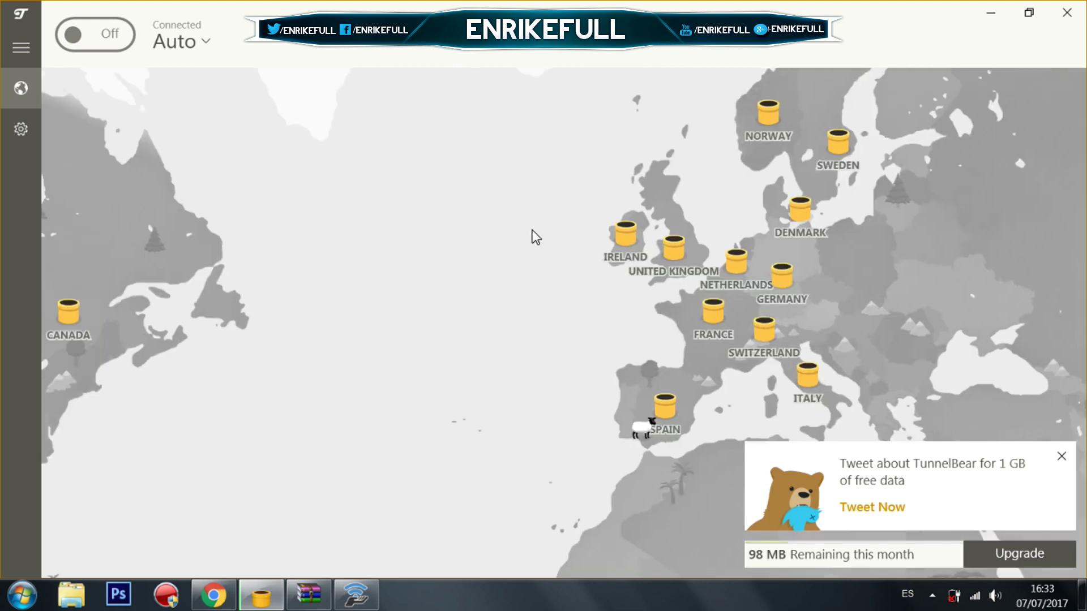
{"action": "left_click_drag", "start_coordinate": [284, 250], "coordinate": [423, 289]}
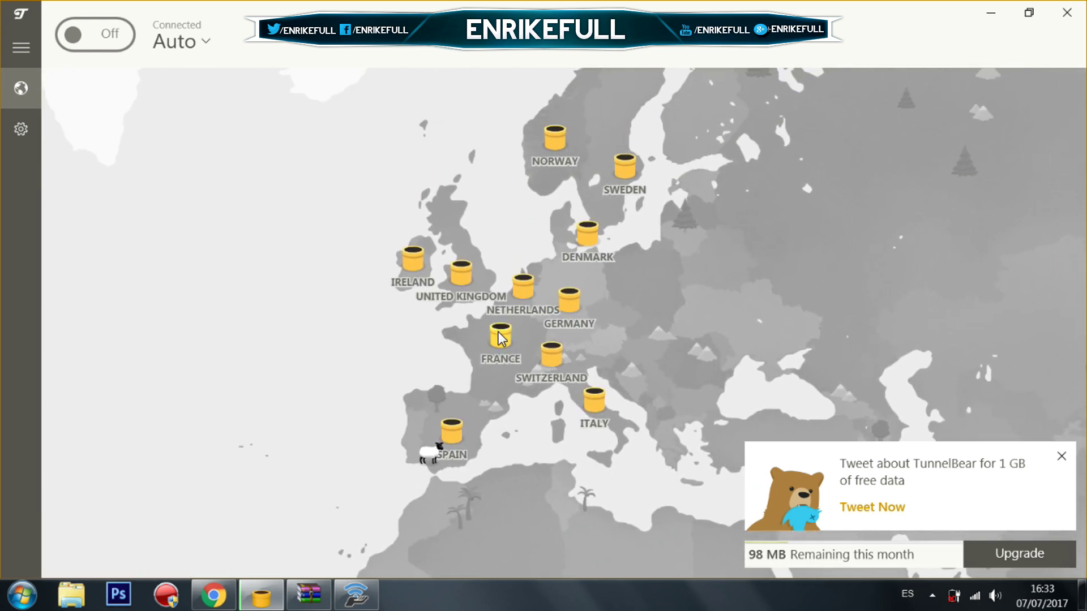
{"action": "left_click", "coordinate": [501, 341]}
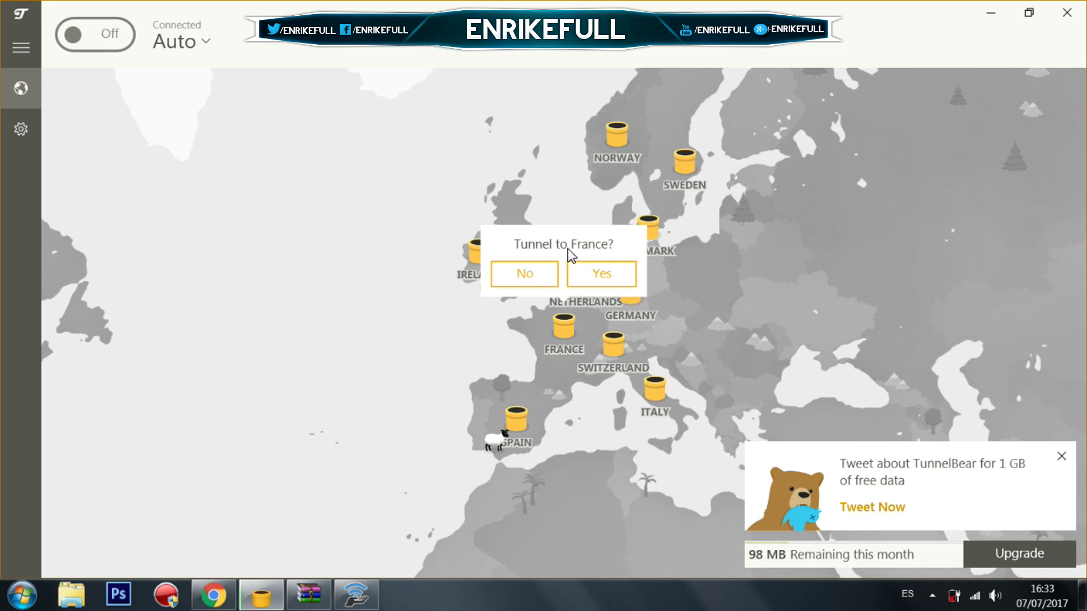
{"action": "left_click", "coordinate": [596, 278]}
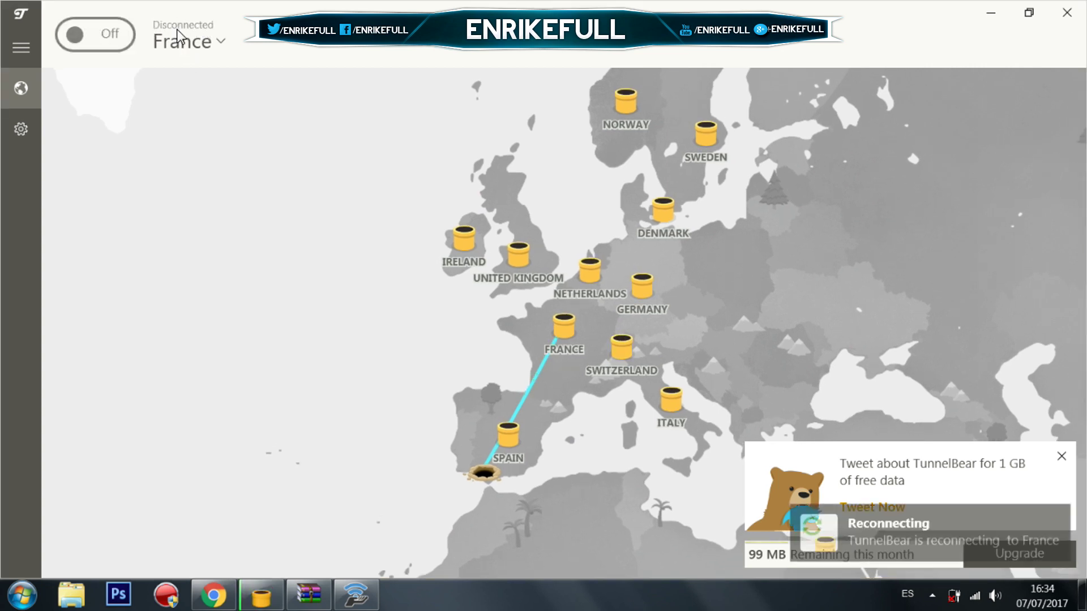
Turn the VPN on and confirm Switzerland as the tunnel destination.
{"action": "left_click", "coordinate": [83, 39]}
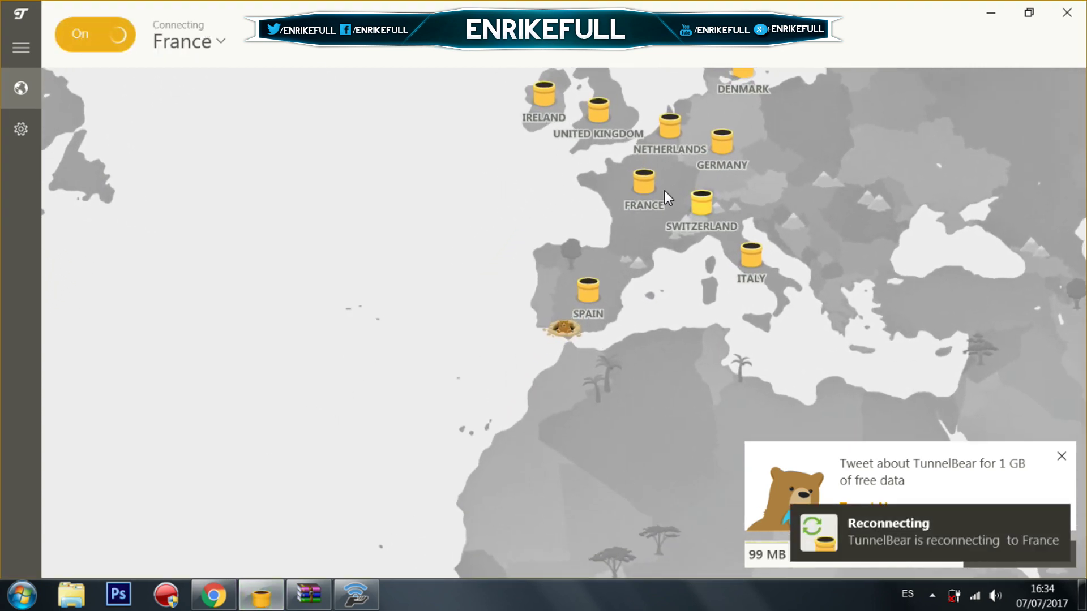
{"action": "left_click", "coordinate": [707, 204]}
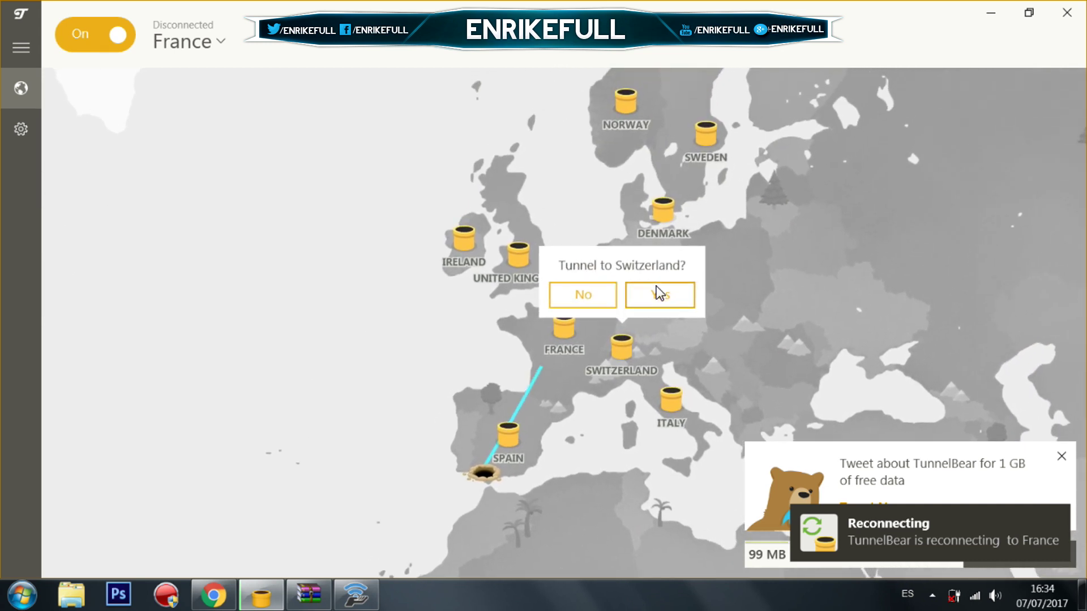
{"action": "left_click", "coordinate": [658, 294]}
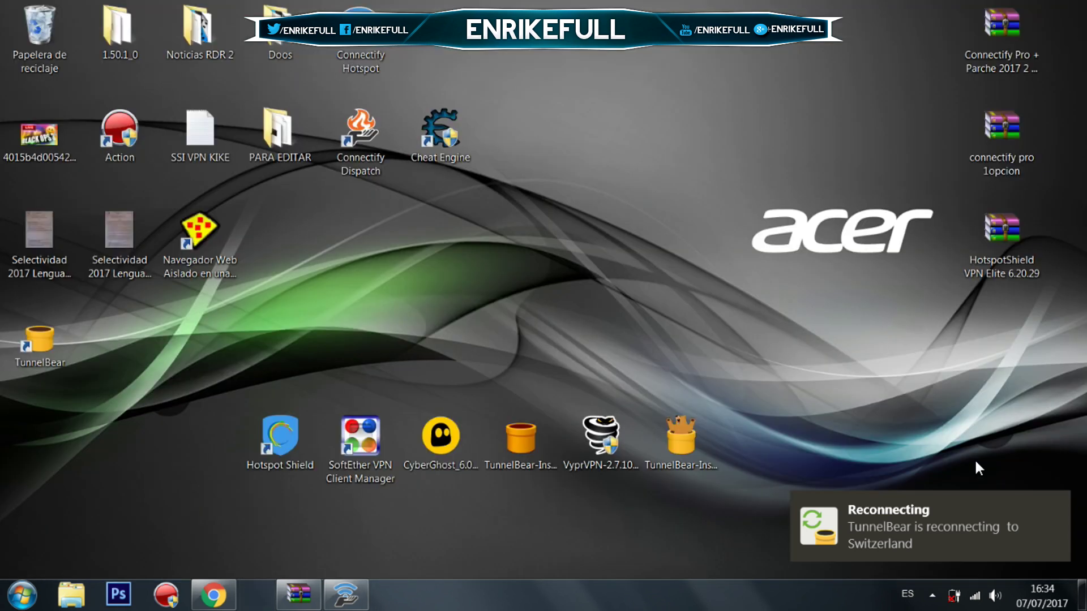
Exit SoftEther VPN Client Manager from its tray icon, confirming with Sí.
{"action": "left_click", "coordinate": [932, 596]}
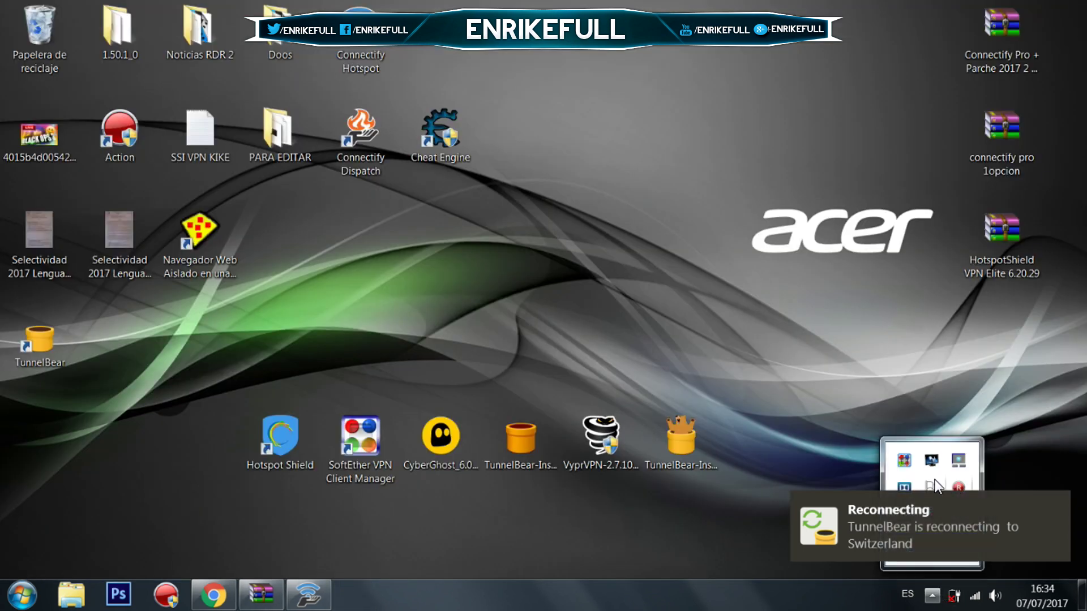
{"action": "right_click", "coordinate": [909, 463]}
{"action": "left_click", "coordinate": [922, 447]}
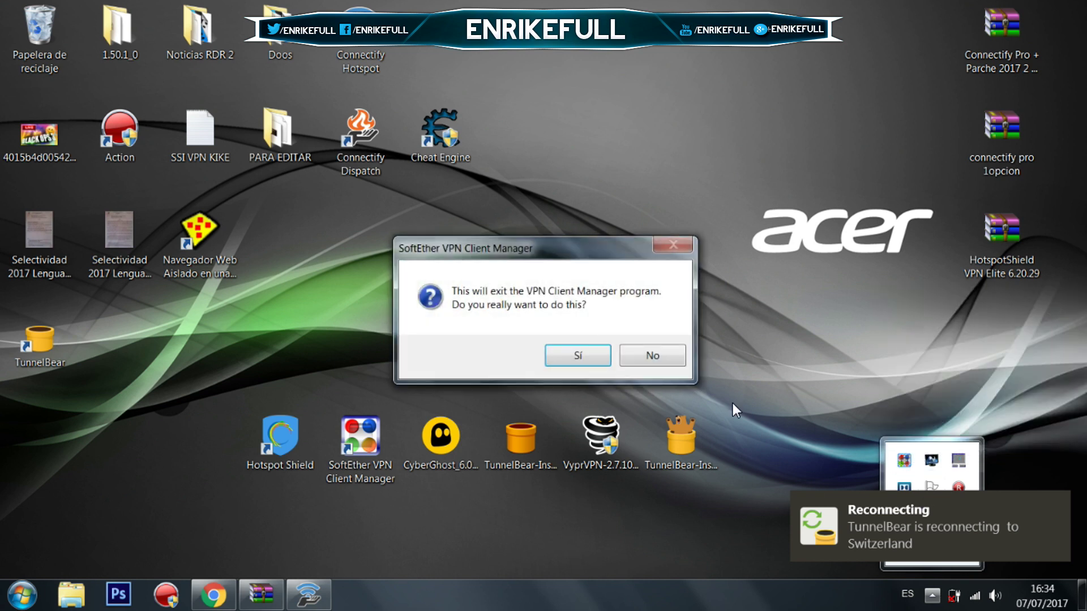
{"action": "left_click", "coordinate": [566, 356]}
Check SoftEther is gone from the tray and relaunch TunnelBear from its desktop shortcut.
{"action": "left_click", "coordinate": [931, 596]}
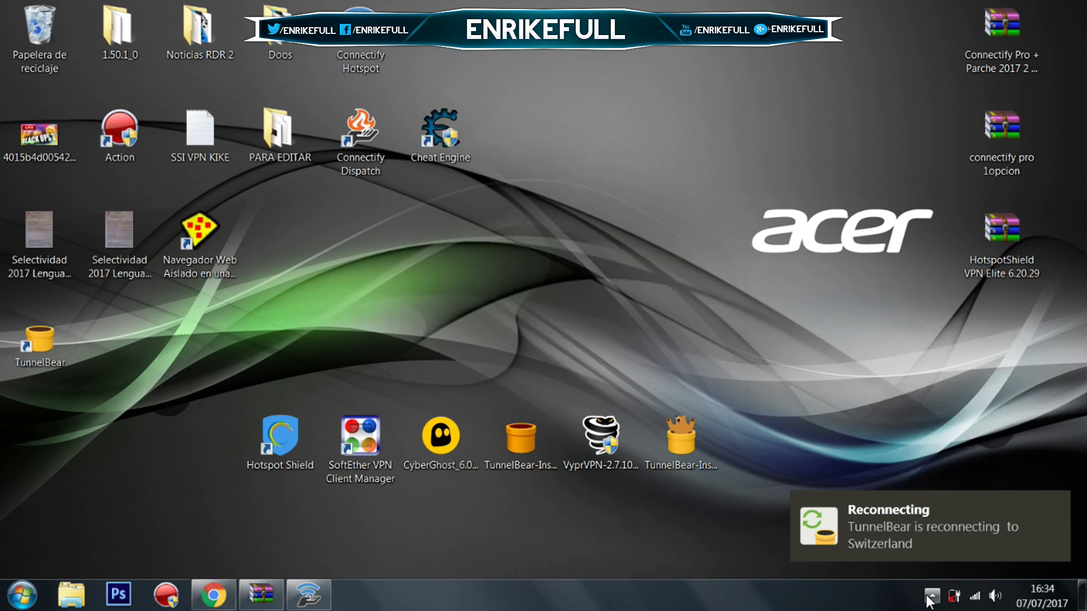
{"action": "left_click", "coordinate": [931, 596]}
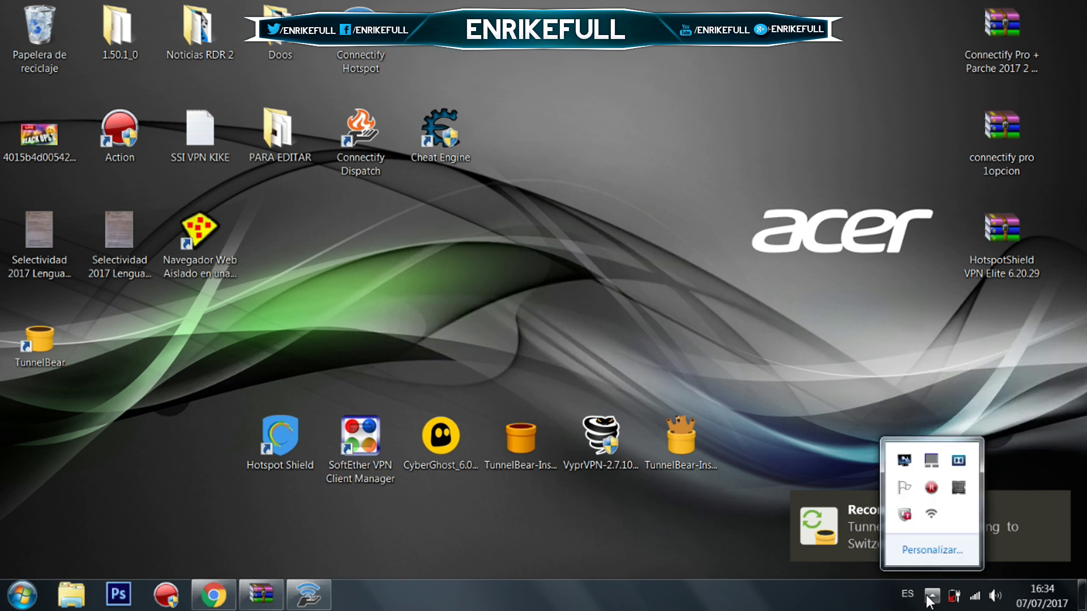
{"action": "double_click", "coordinate": [39, 351]}
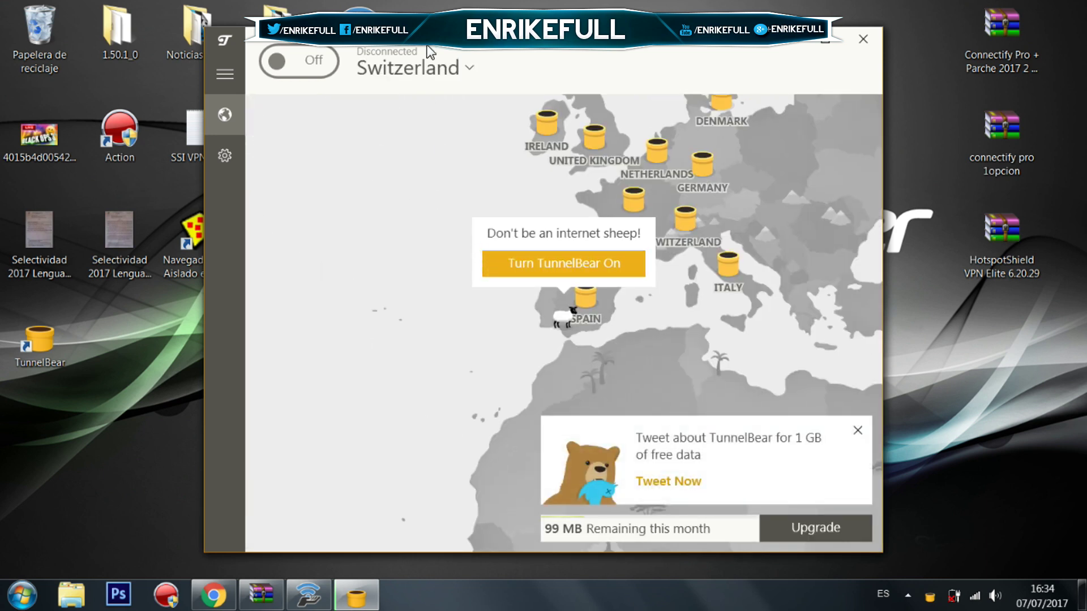
Tunnel TunnelBear to France and minimize its window once connected.
{"action": "left_click", "coordinate": [636, 200]}
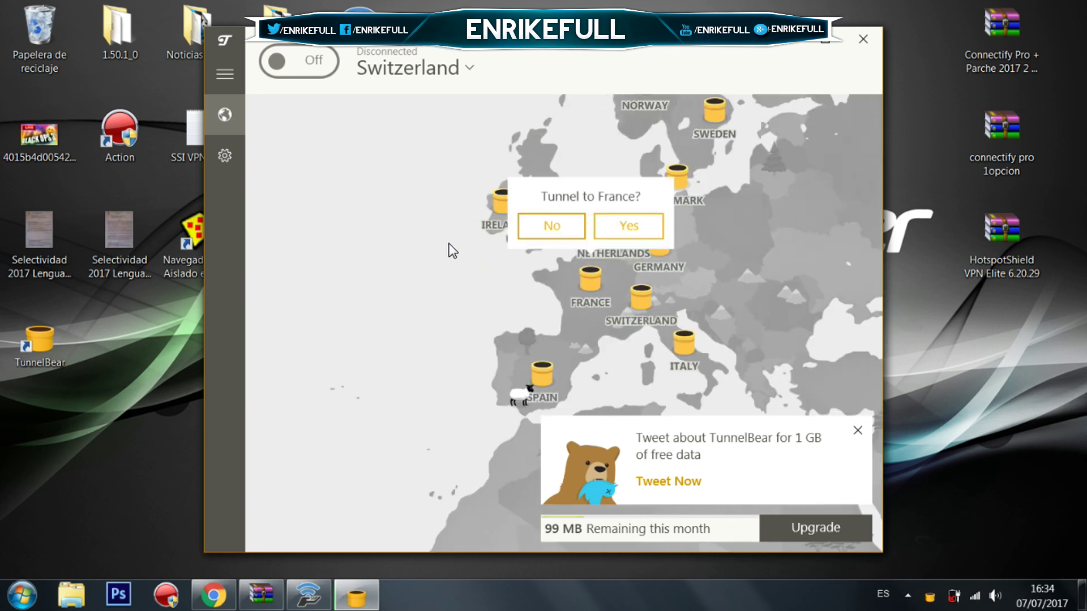
{"action": "left_click", "coordinate": [607, 274]}
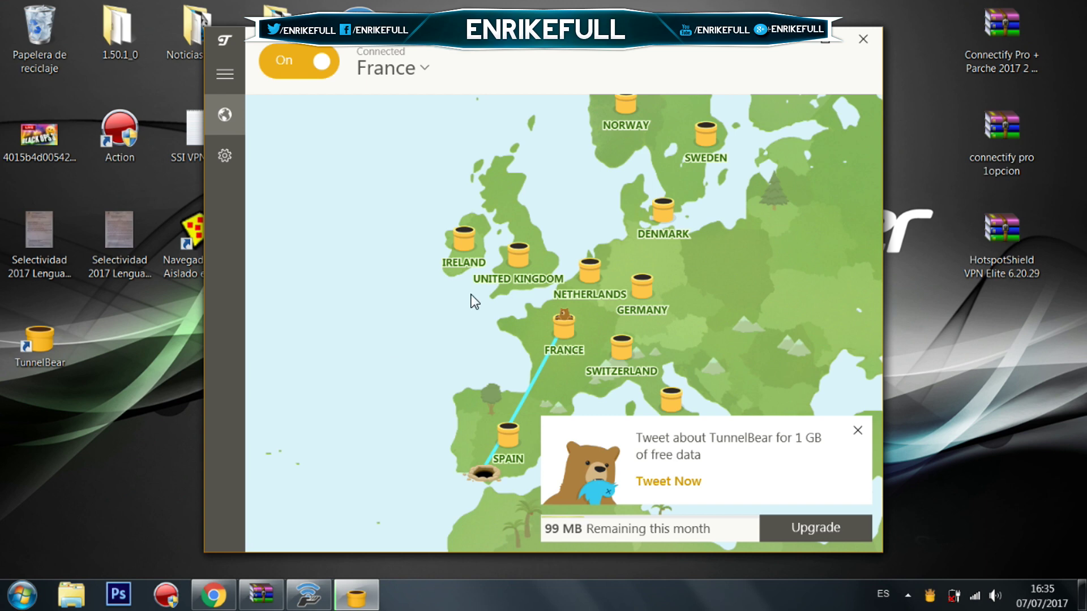
{"action": "left_click", "coordinate": [825, 38]}
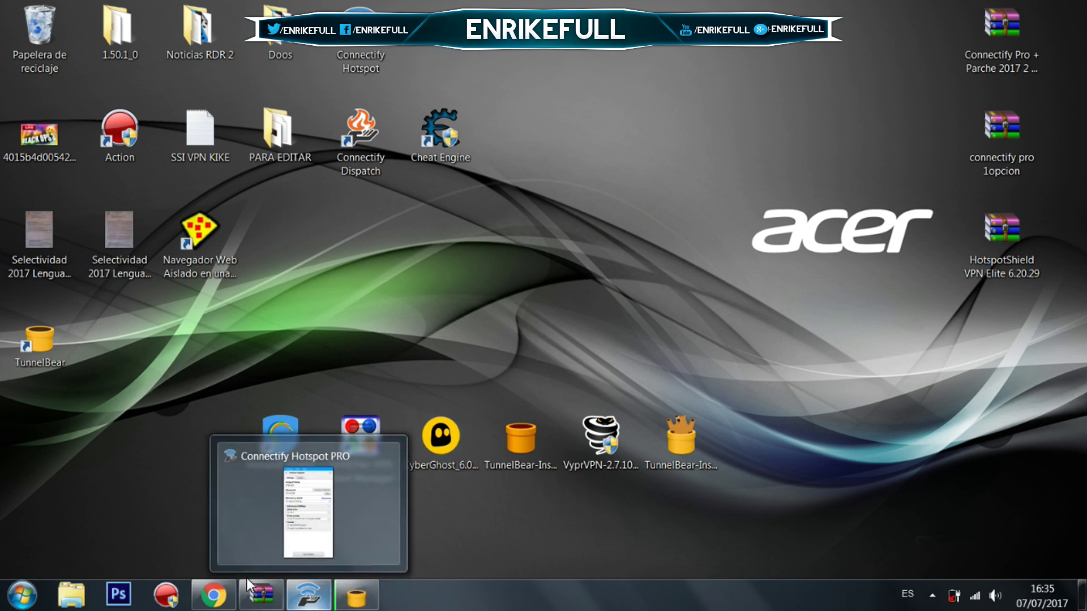
Open the Connectify Pro + Parche 2017 folder in WinRAR and launch Connectify Hotspot - v7.3.3.30440.exe.
{"action": "left_click", "coordinate": [277, 509]}
{"action": "double_click", "coordinate": [364, 184]}
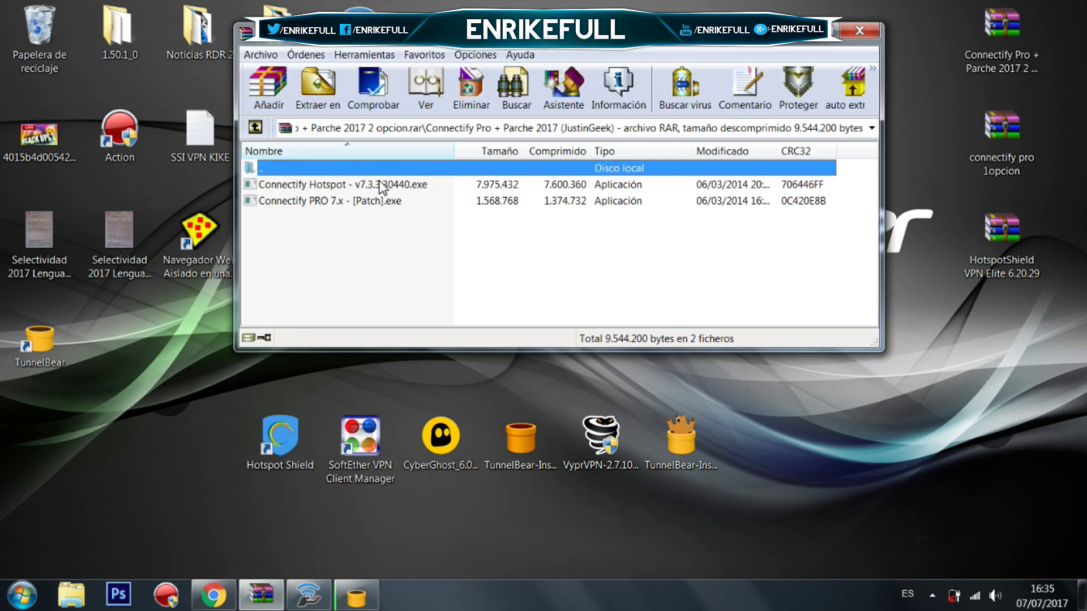
{"action": "left_click_drag", "start_coordinate": [512, 34], "coordinate": [481, 131]}
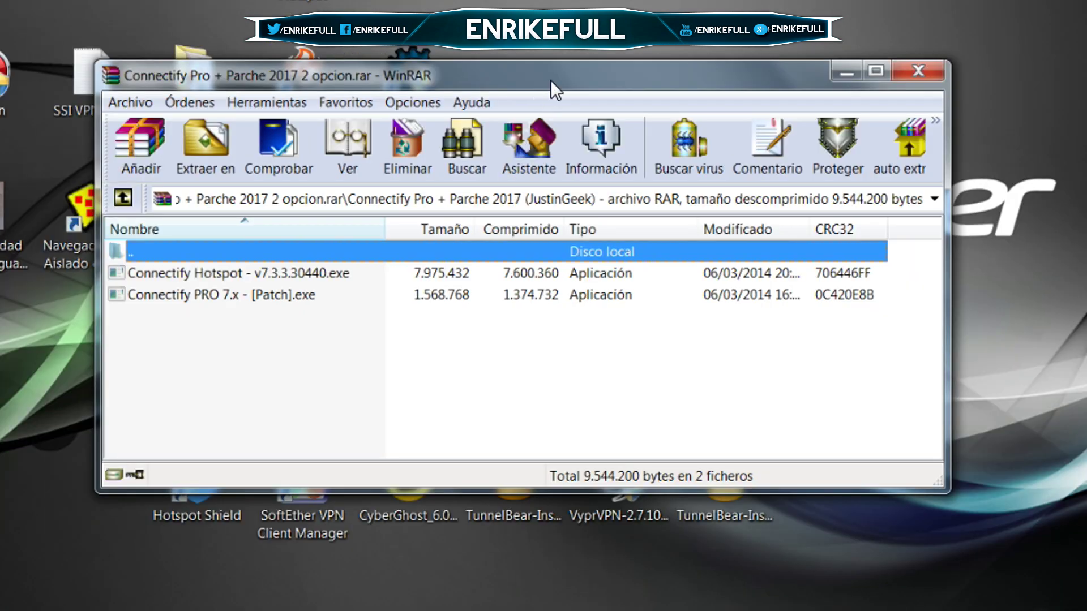
{"action": "left_click_drag", "start_coordinate": [548, 133], "coordinate": [549, 105]}
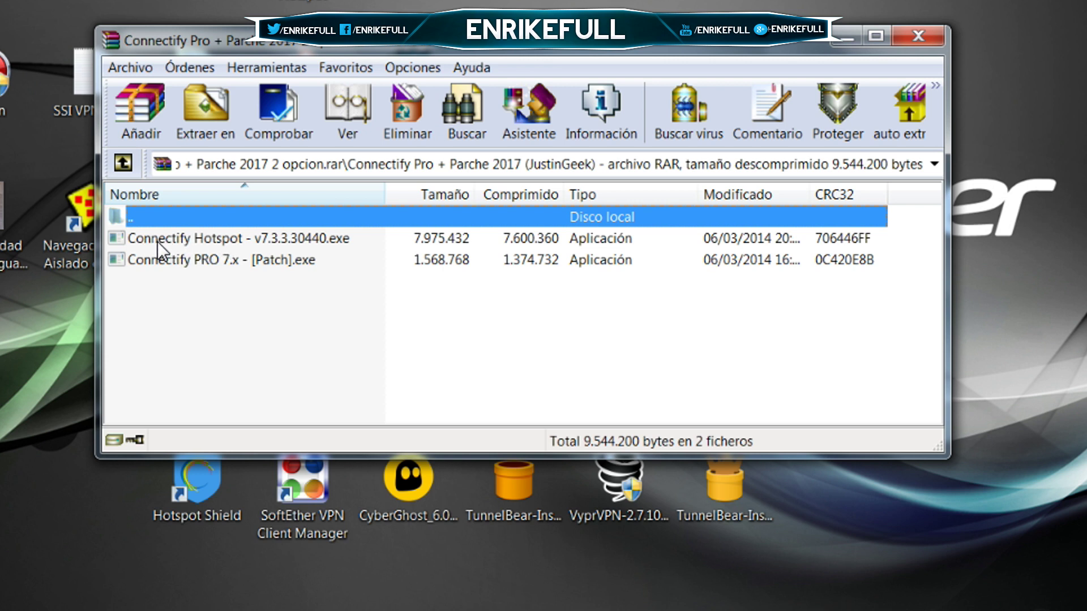
{"action": "left_click", "coordinate": [206, 236]}
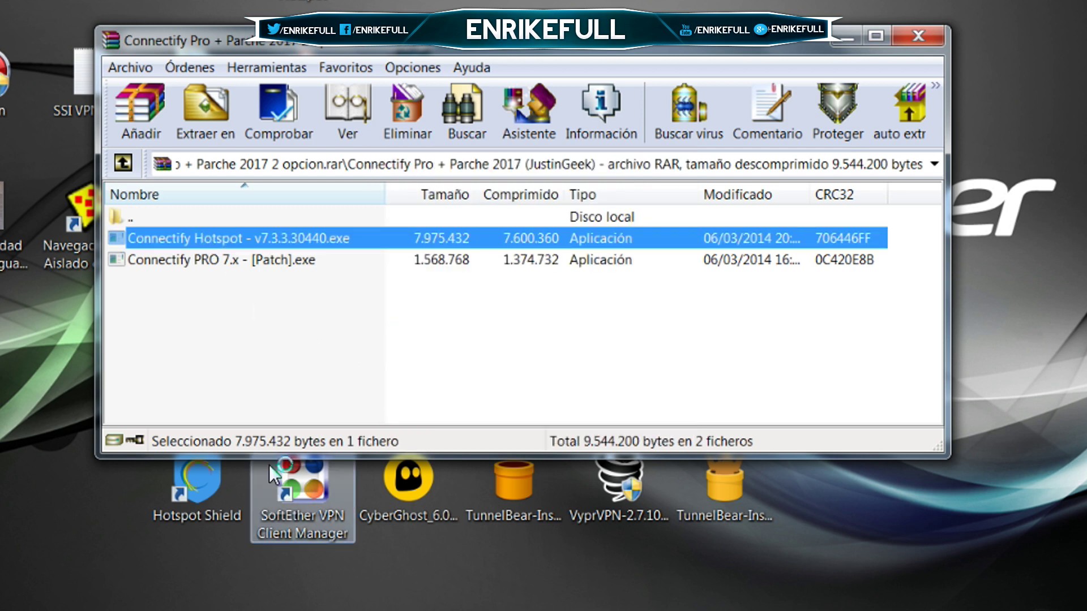
{"action": "left_click", "coordinate": [697, 490]}
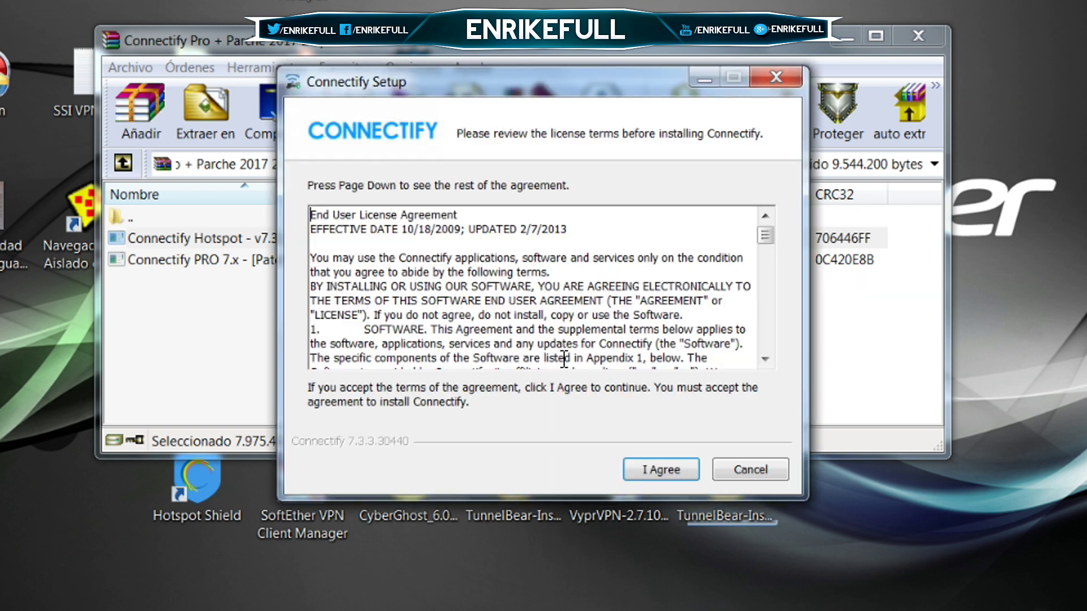
Quit the Connectify setup wizard, confirming with Sí.
{"action": "left_click", "coordinate": [783, 76]}
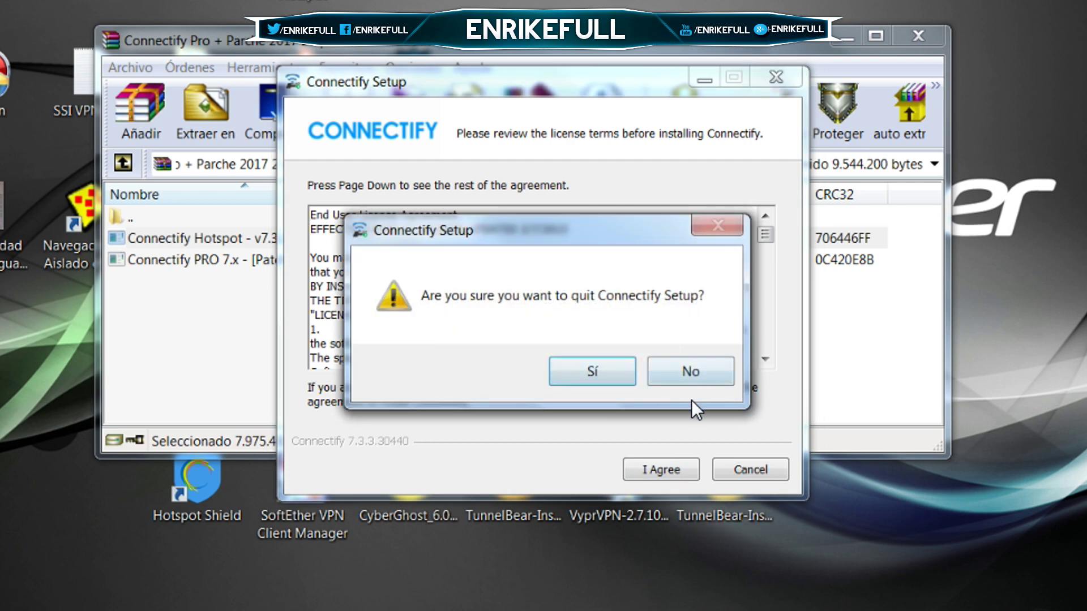
{"action": "left_click", "coordinate": [690, 371]}
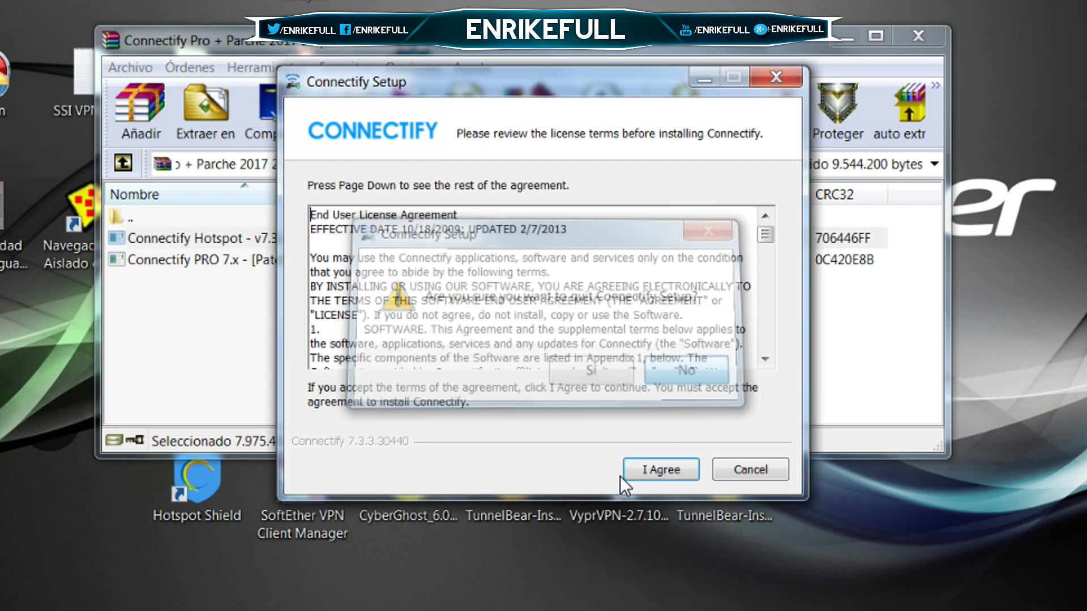
{"action": "left_click", "coordinate": [787, 69]}
{"action": "left_click", "coordinate": [582, 372]}
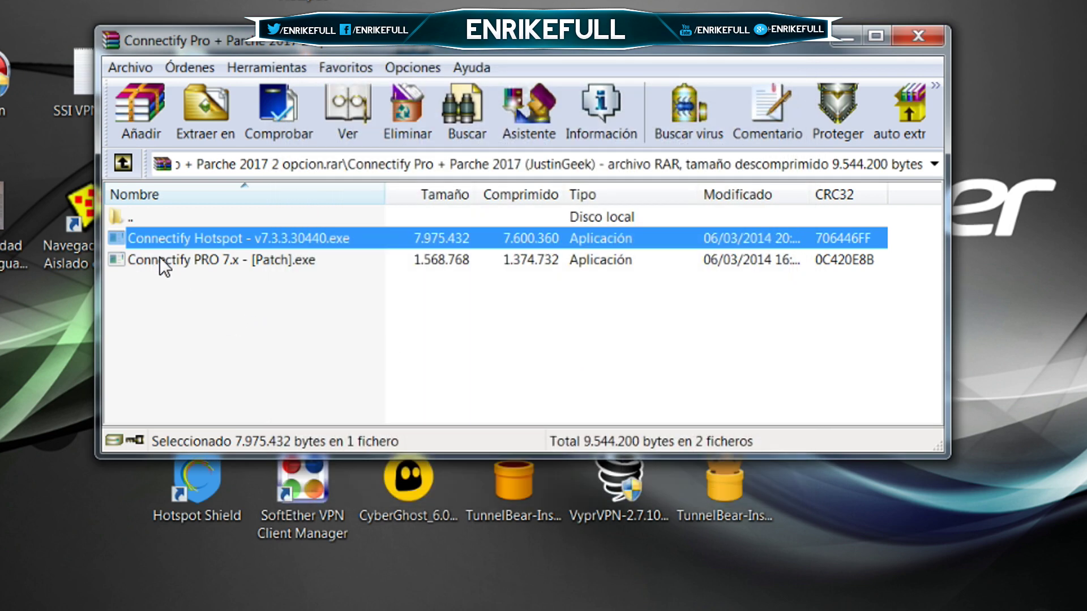
Run the Connectify PRO 7.x patch, close it, and close the WinRAR archive.
{"action": "left_click", "coordinate": [283, 260]}
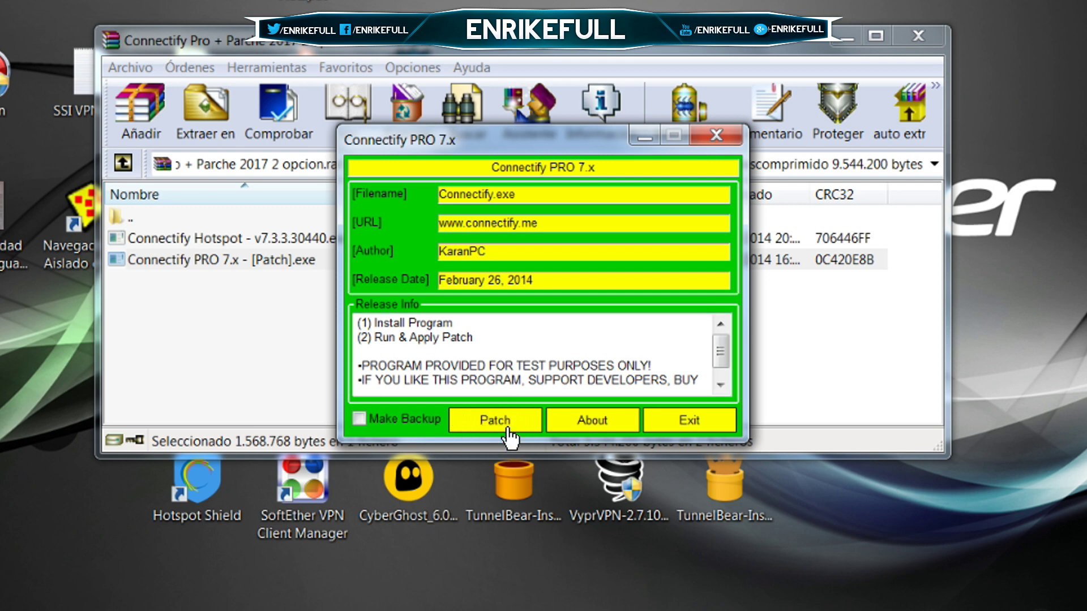
{"action": "left_click", "coordinate": [715, 135]}
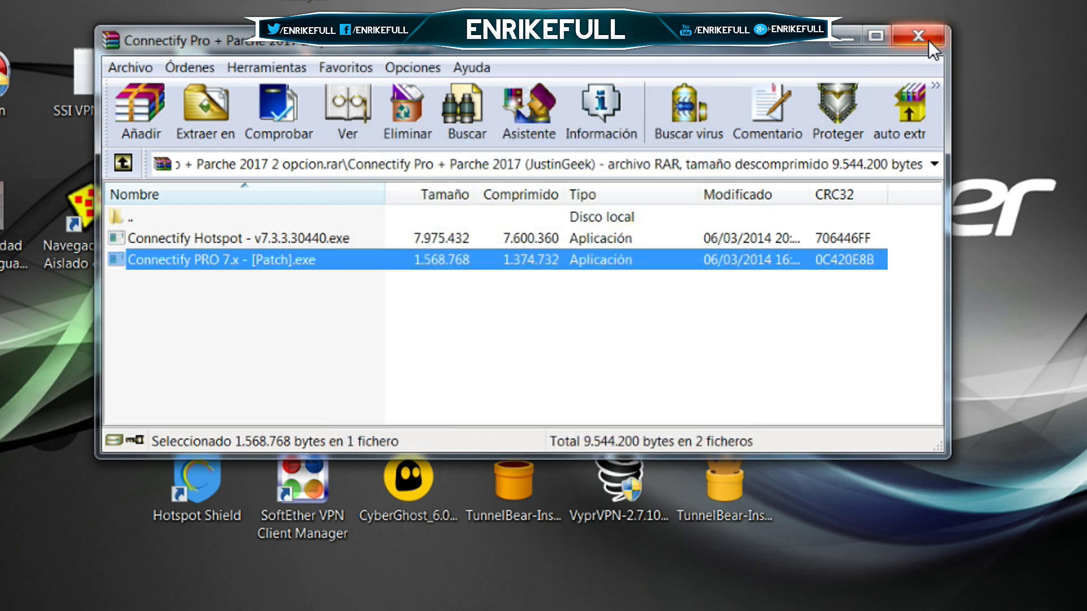
{"action": "left_click", "coordinate": [918, 35]}
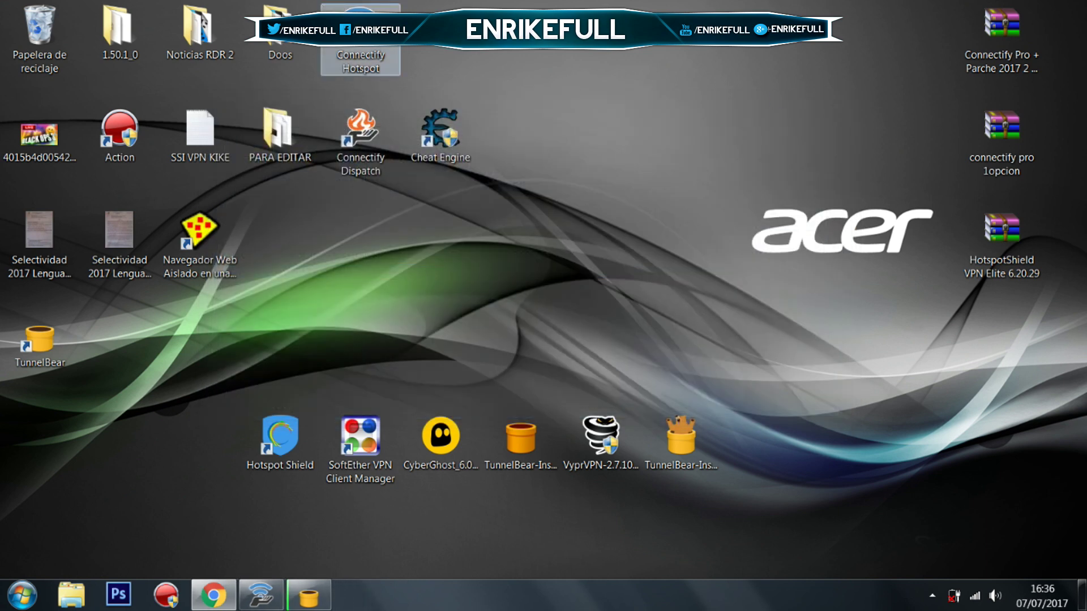
Restore Connectify Hotspot and enter a 9-digit hotspot password to clear the too-short warning.
{"action": "left_click", "coordinate": [270, 599]}
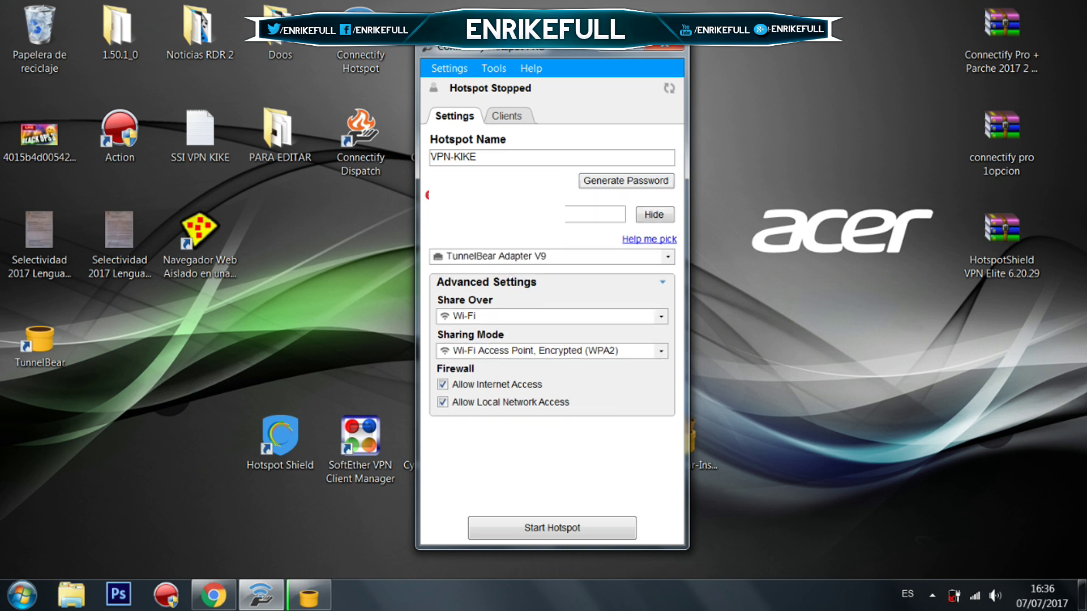
{"action": "type", "text": "1234567"}
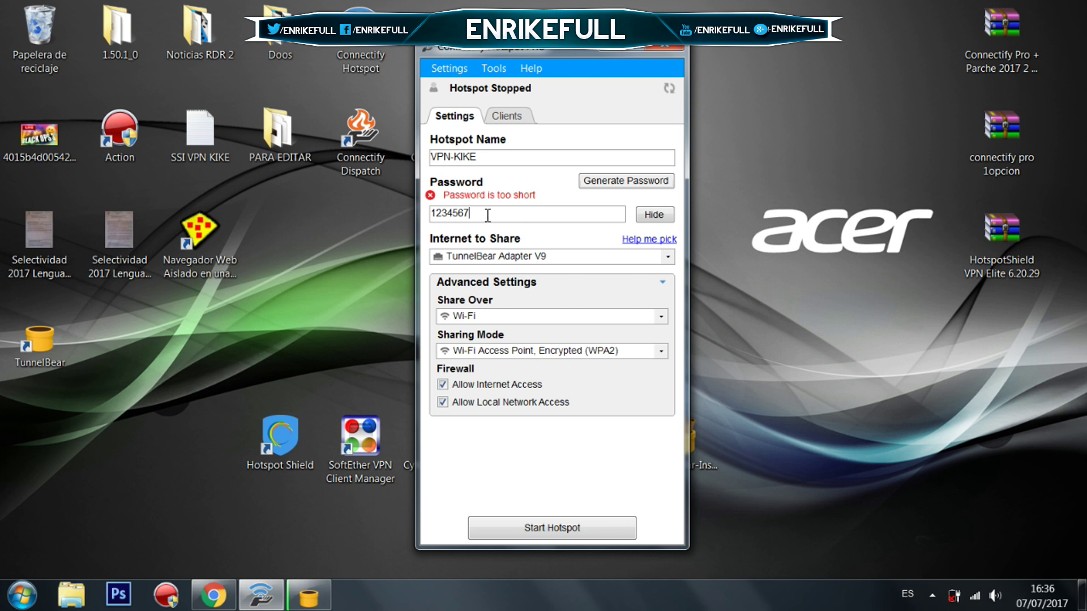
{"action": "type", "text": "89"}
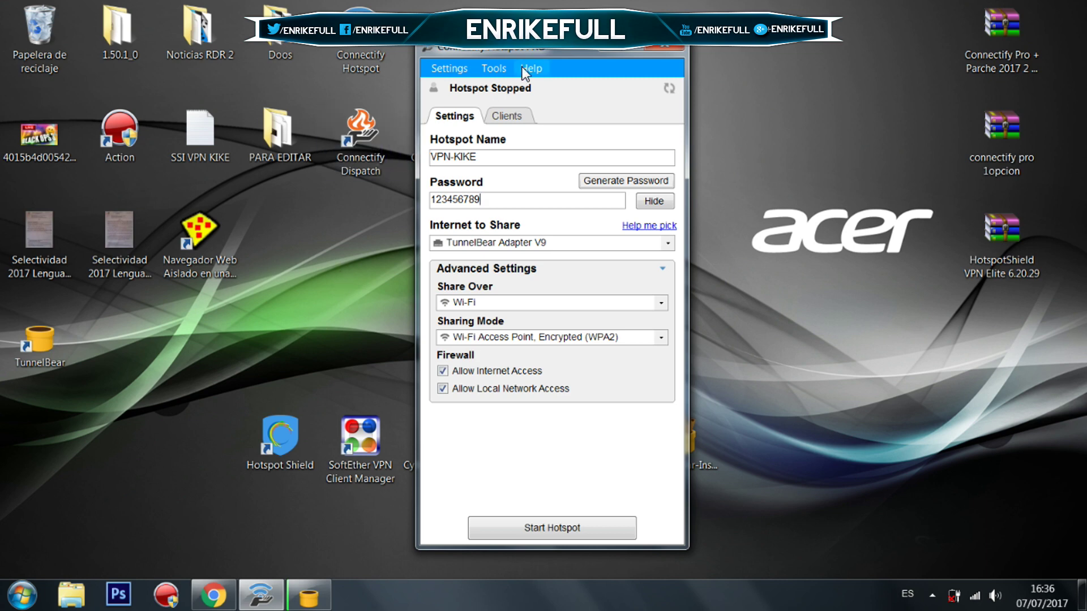
{"action": "left_click_drag", "start_coordinate": [553, 52], "coordinate": [532, 48]}
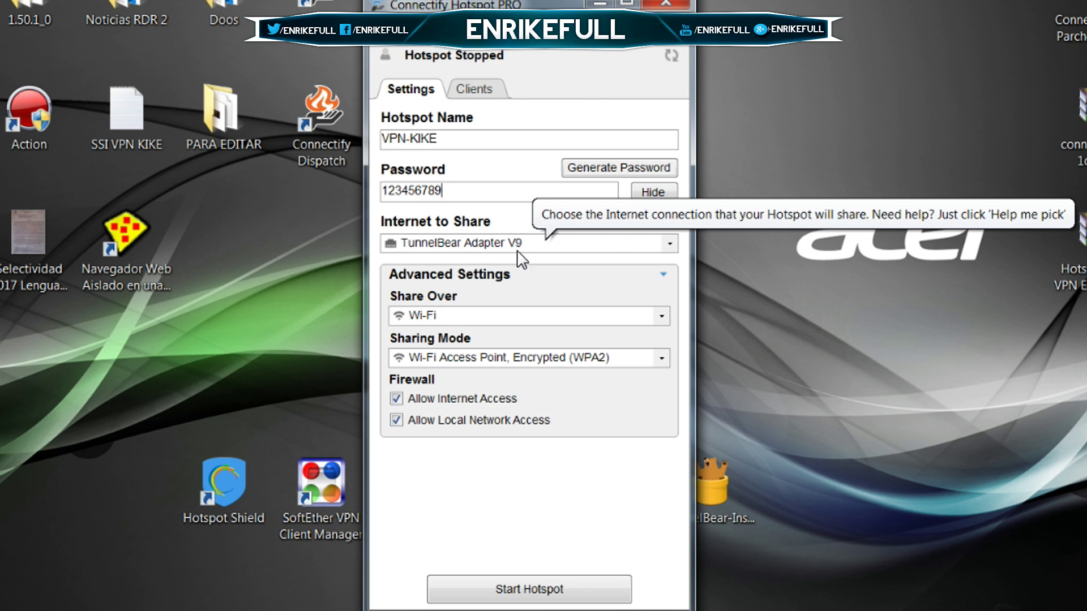
Set Internet to Share to TunnelBear Adapter V9 instead of the Anchorfree HSS VPN Adapter.
{"action": "left_click", "coordinate": [548, 245]}
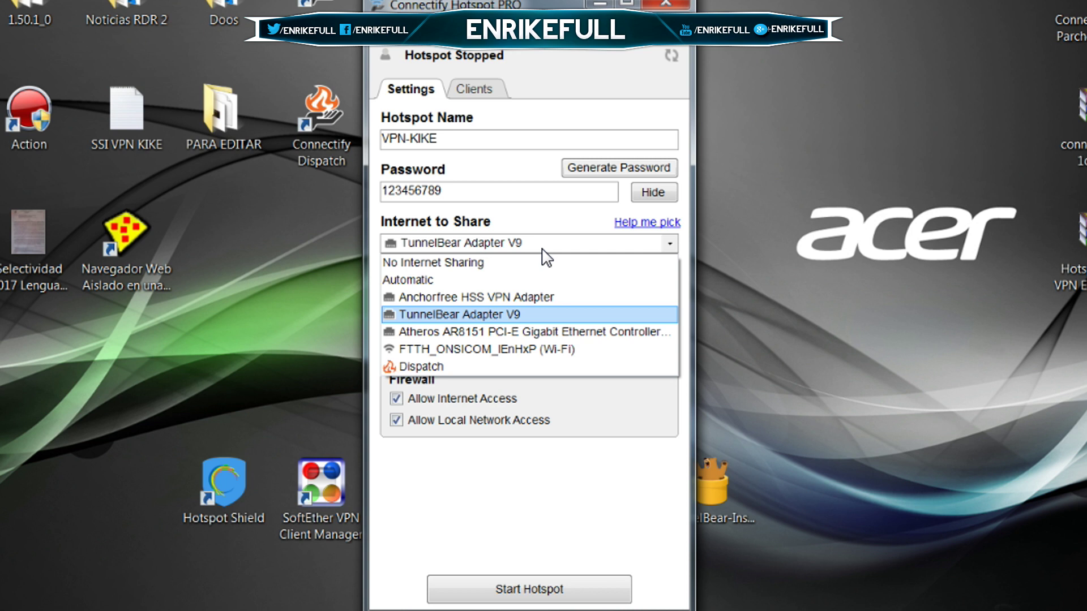
{"action": "left_click", "coordinate": [486, 299]}
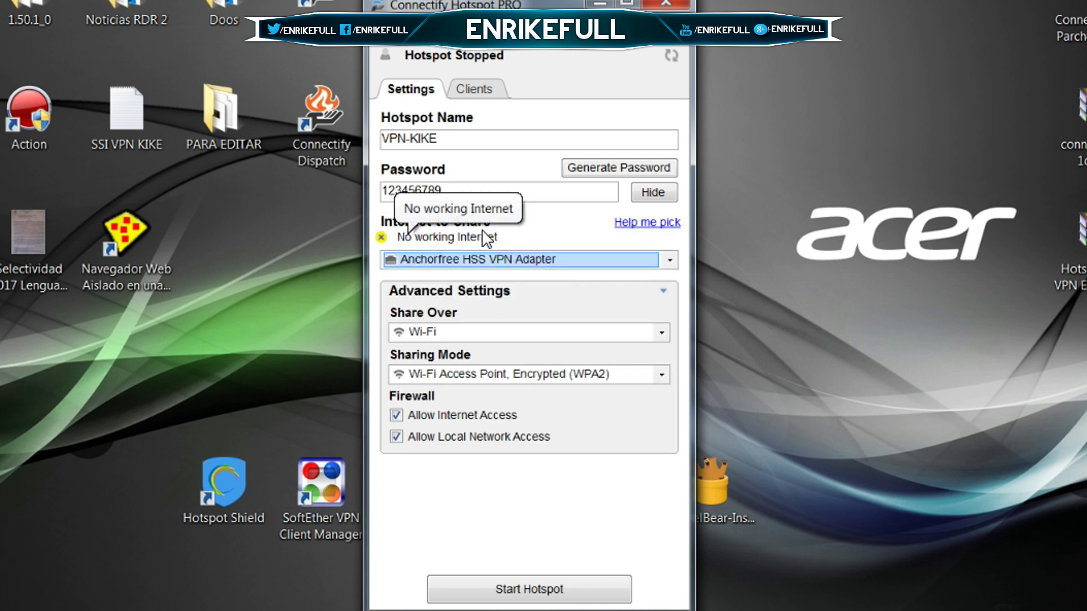
{"action": "left_click", "coordinate": [470, 260]}
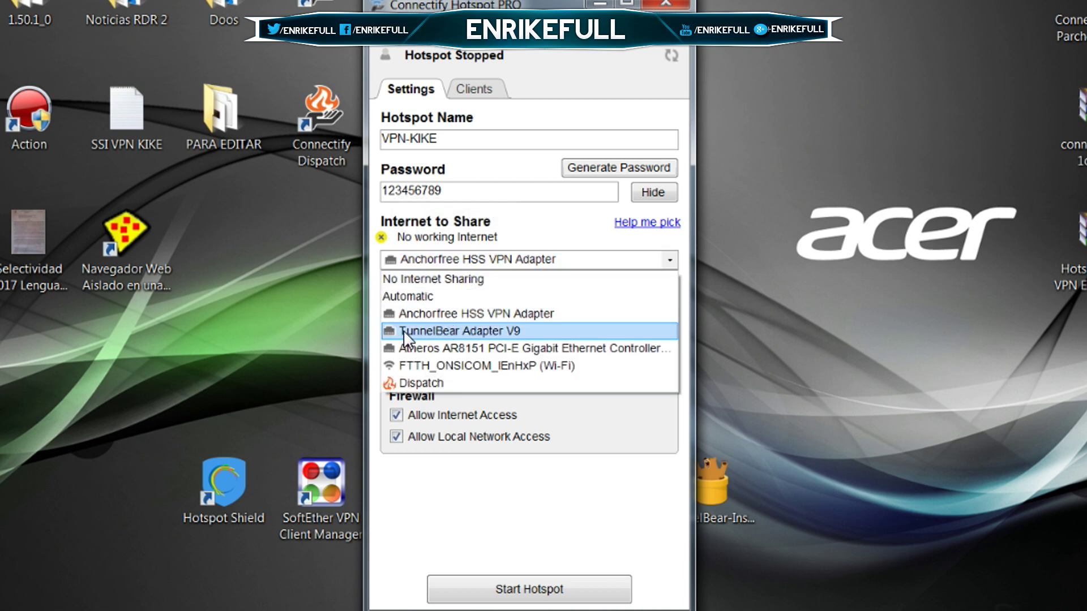
{"action": "left_click", "coordinate": [468, 333]}
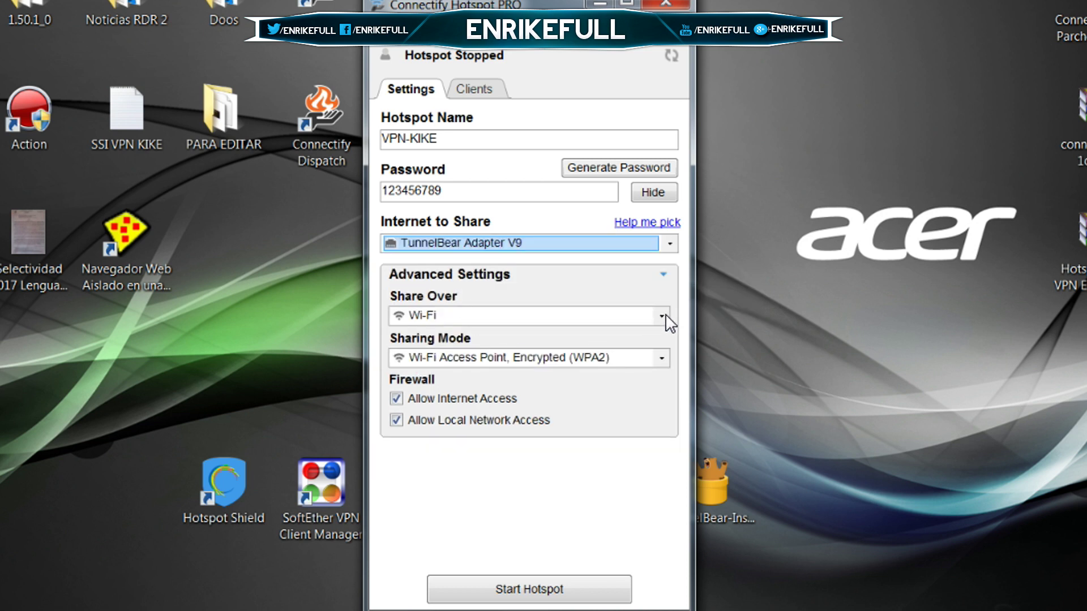
Keep Share Over on Wi-Fi and start the VPN-KIKE hotspot.
{"action": "left_click", "coordinate": [661, 316]}
{"action": "left_click", "coordinate": [603, 387]}
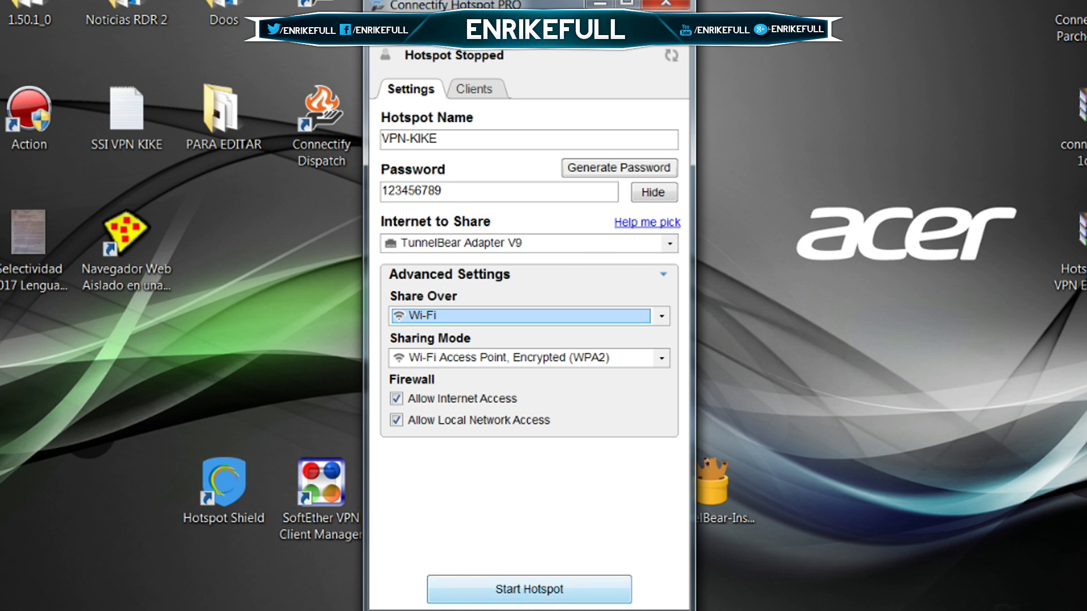
{"action": "left_click", "coordinate": [510, 596]}
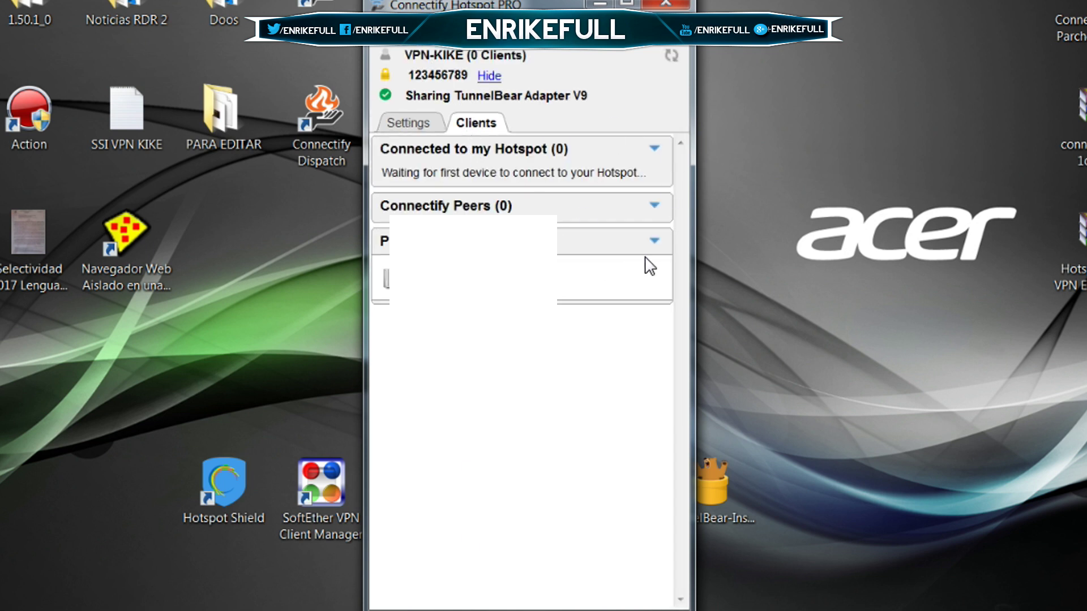
Collapse the Previously Connected list on the running hotspot's Clients tab.
{"action": "left_click", "coordinate": [655, 242]}
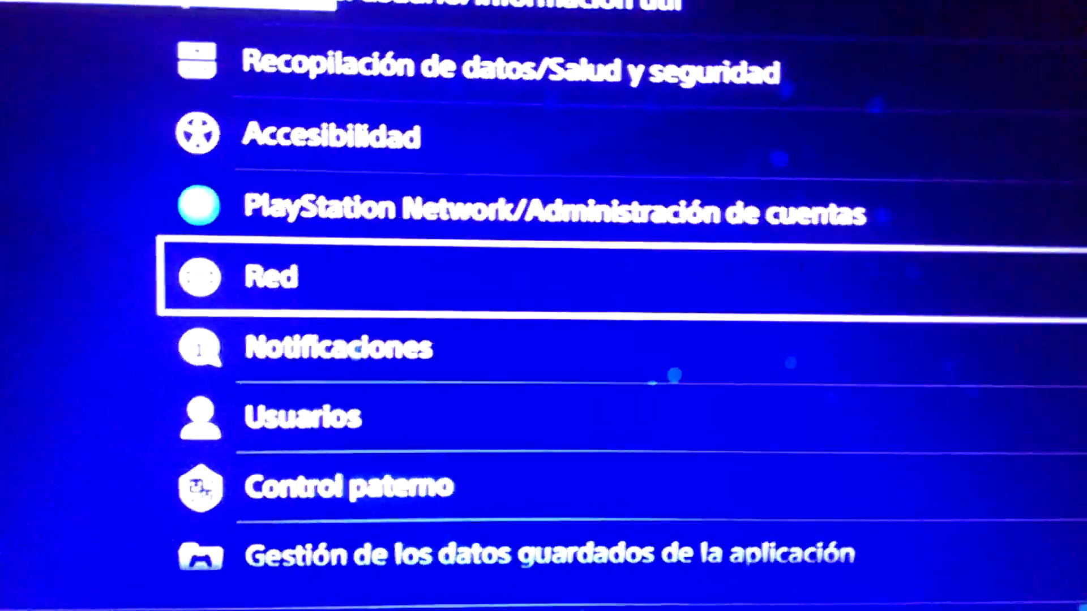
On the PS4, run the easy Wi-Fi internet setup to VPN-KIKE and dismiss the WPA password error.
{"action": "key", "text": "Return"}
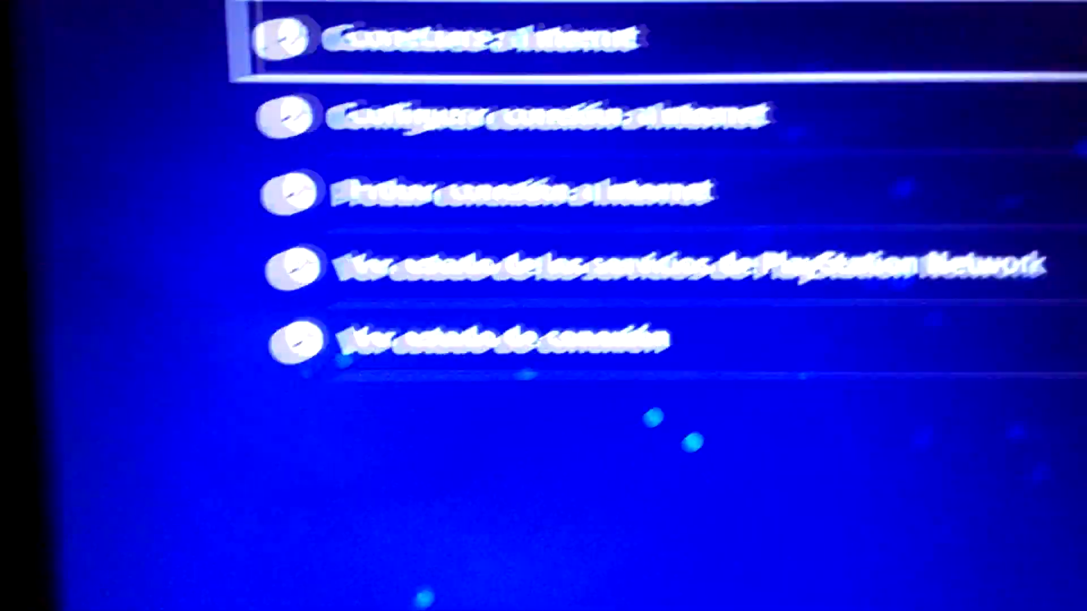
{"action": "key", "text": "Down"}
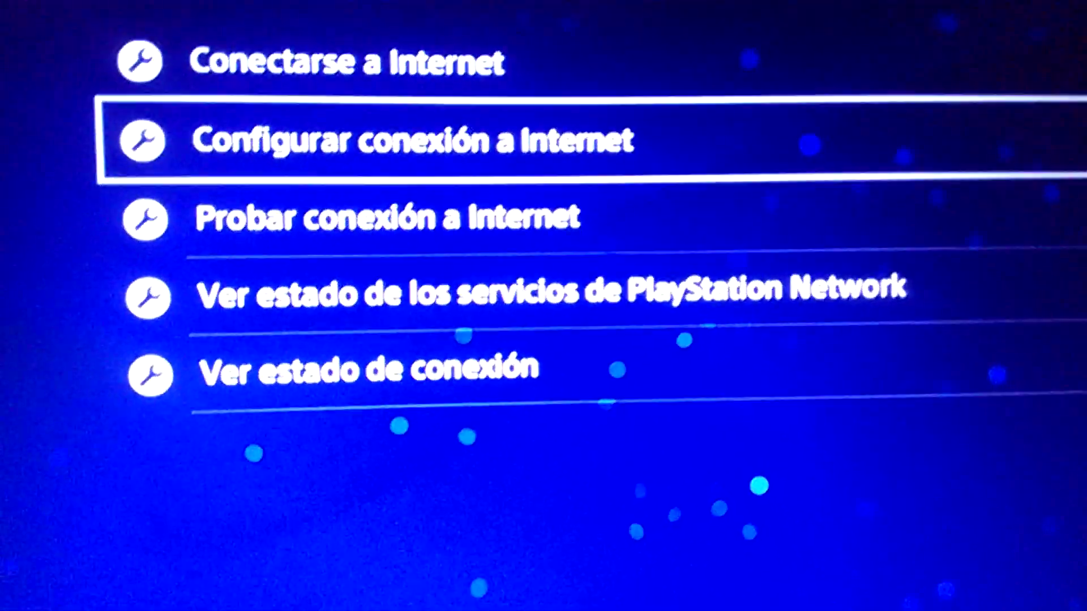
{"action": "key", "text": "Return"}
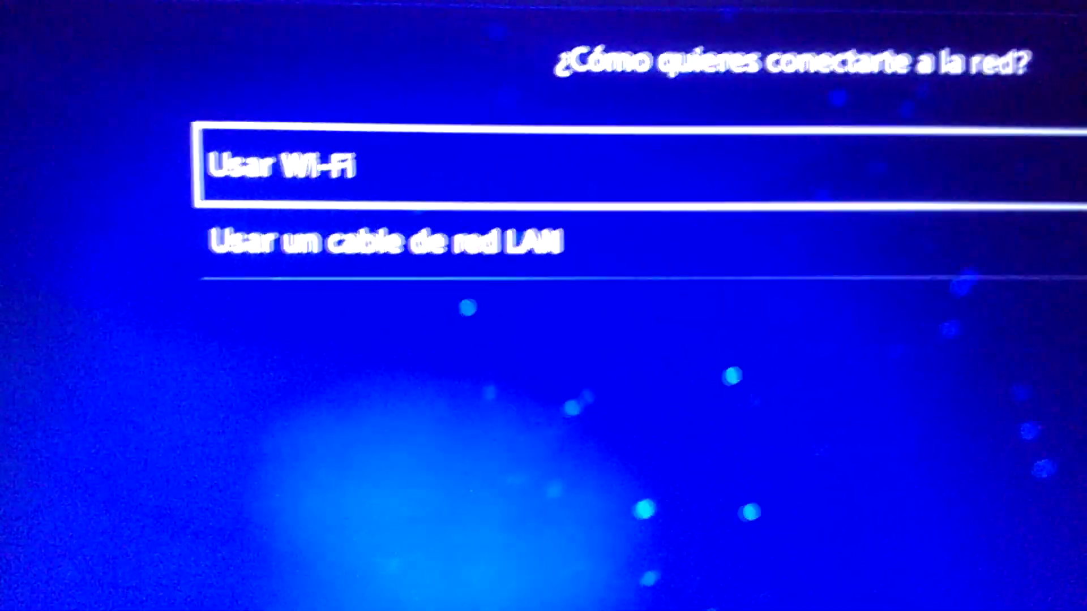
{"action": "key", "text": "Return"}
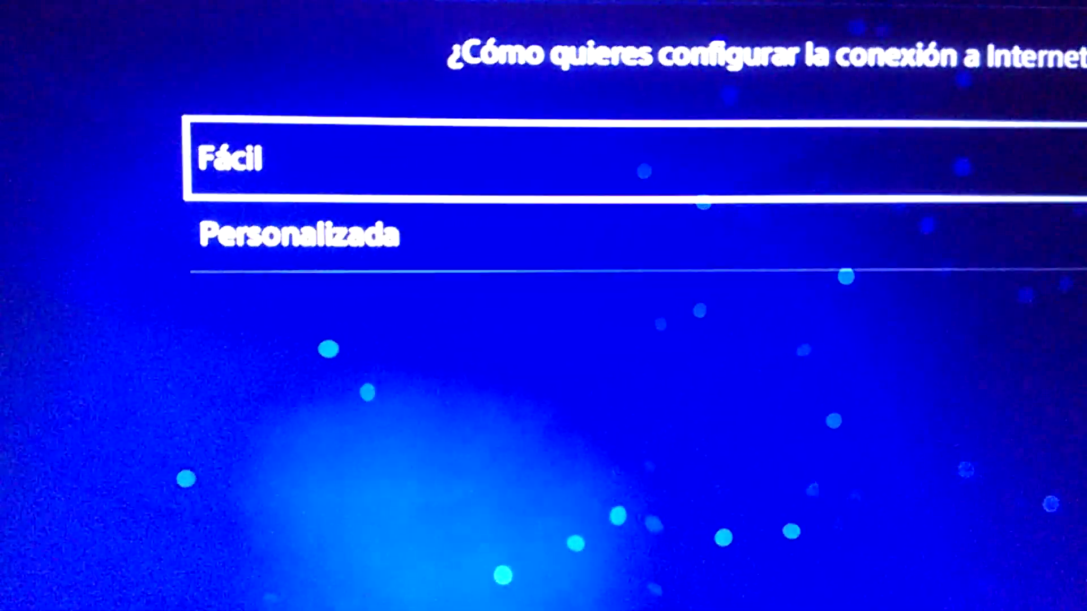
{"action": "key", "text": "Return"}
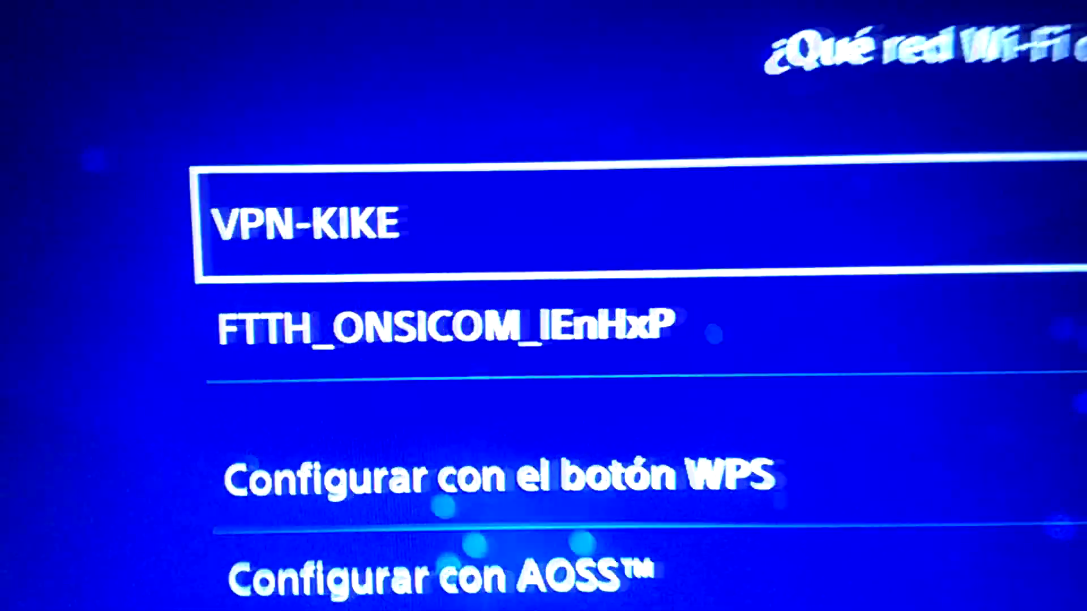
{"action": "key", "text": "Return"}
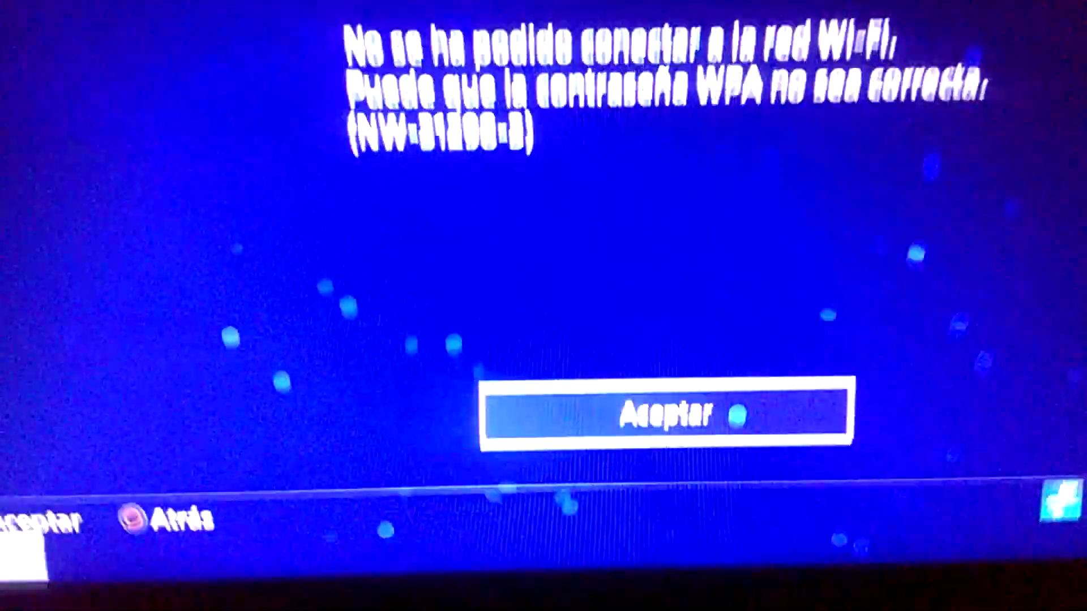
{"action": "key", "text": "Return"}
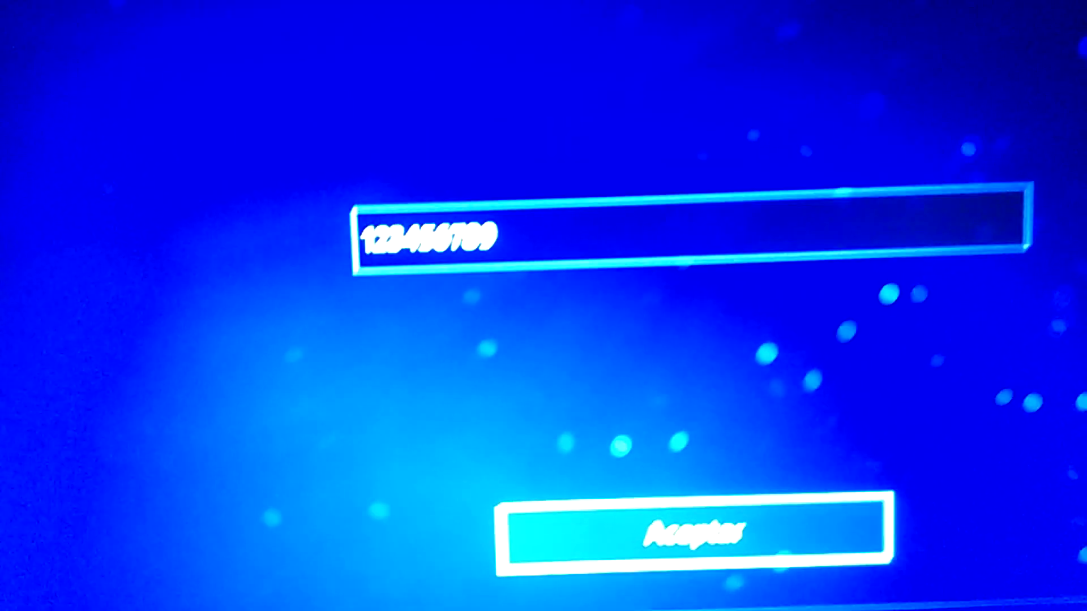
Confirm the hotspot password on the PS4, then refresh Connectify's clients list and collapse it.
{"action": "key", "text": "Return"}
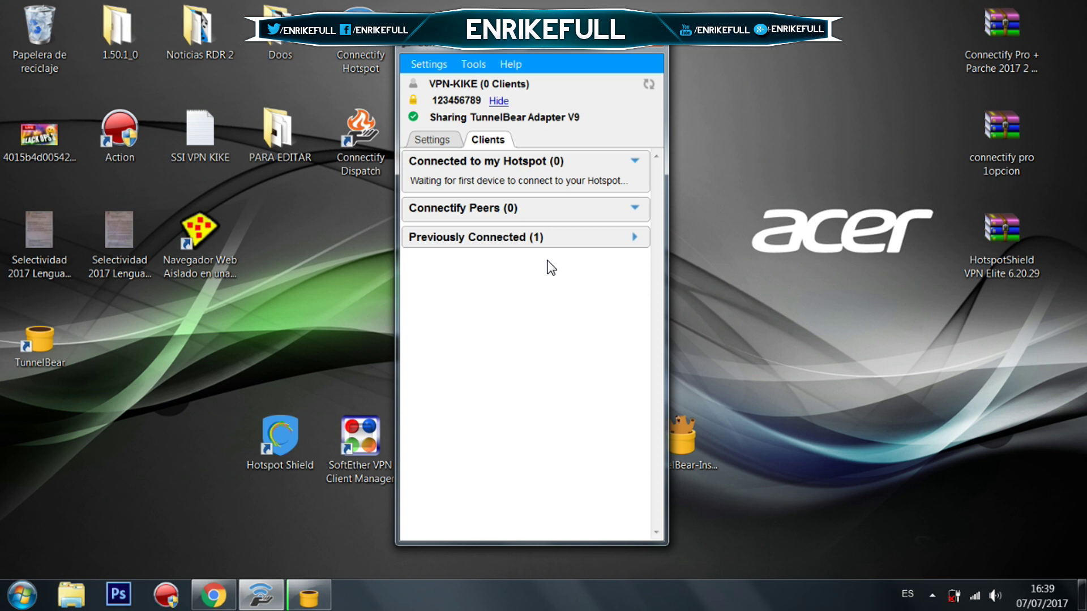
{"action": "left_click", "coordinate": [651, 85]}
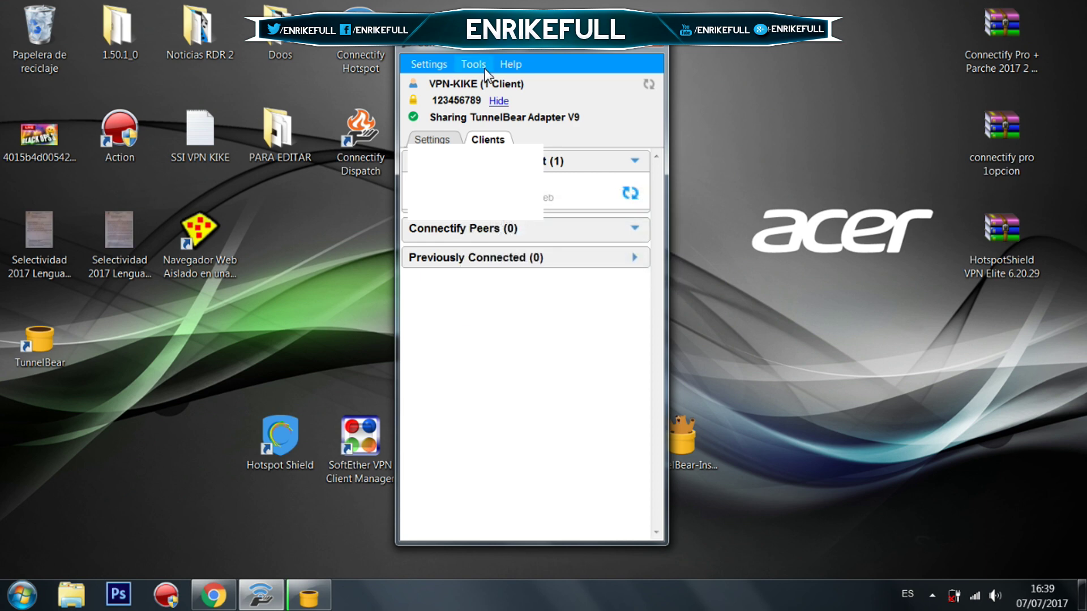
{"action": "left_click", "coordinate": [635, 160]}
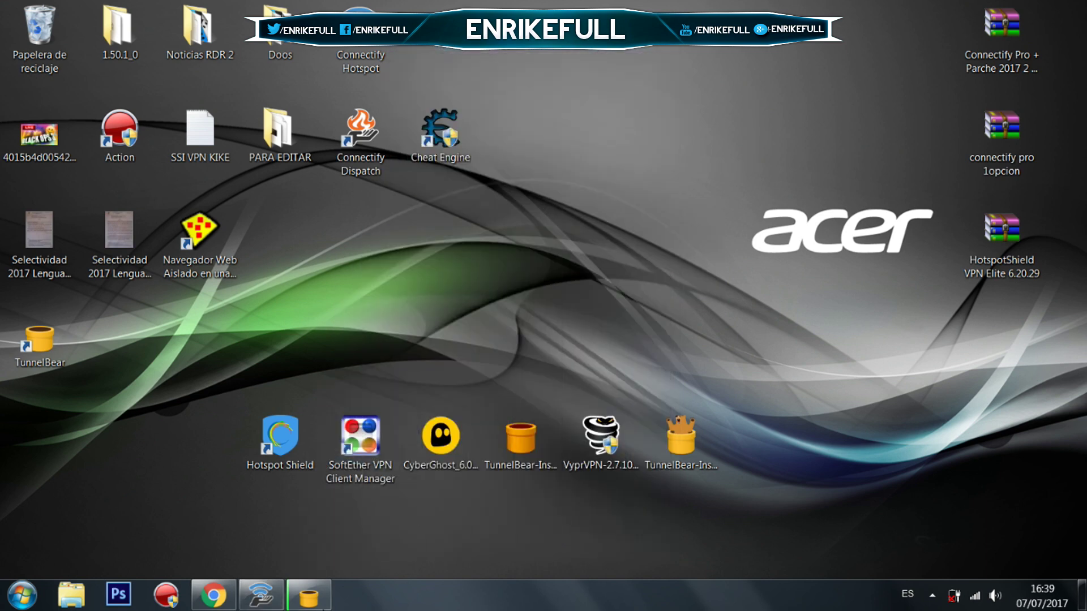
Check that TunnelBear is connected to France, then return to Chrome's whatismyip results.
{"action": "left_click", "coordinate": [308, 594]}
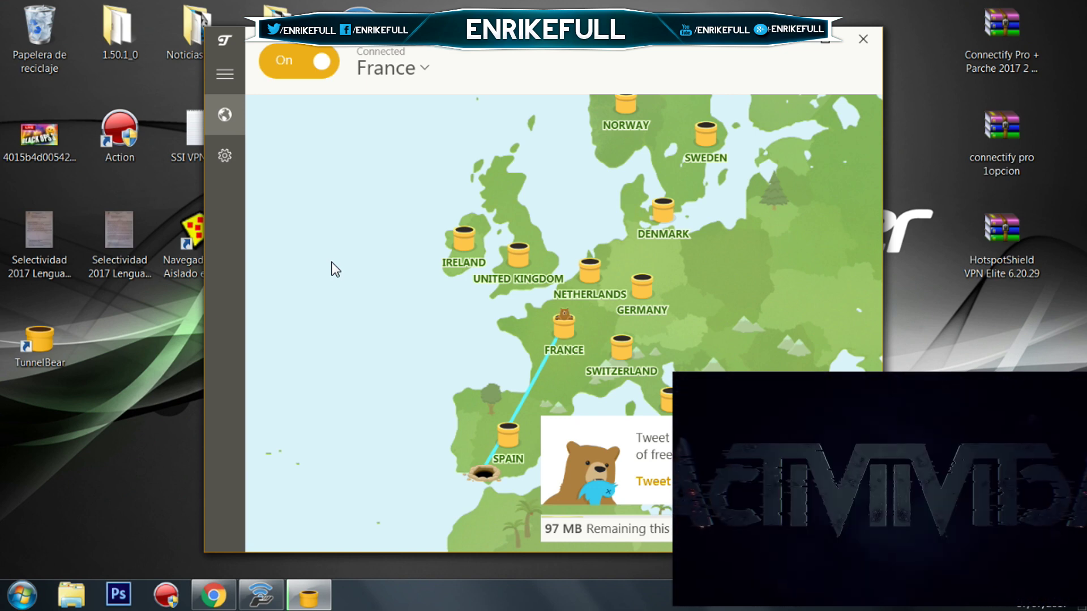
{"action": "left_click", "coordinate": [214, 596]}
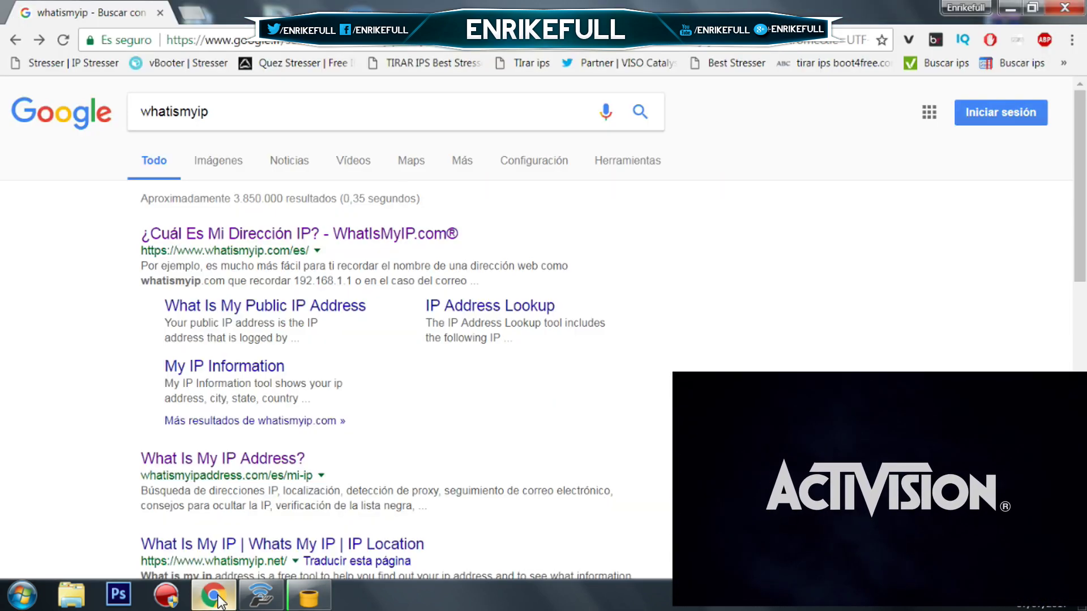
Open the WhatIsMyIP.com result and highlight the shown IP 45.63.115.57, briefly checking TunnelBear.
{"action": "left_click", "coordinate": [304, 238]}
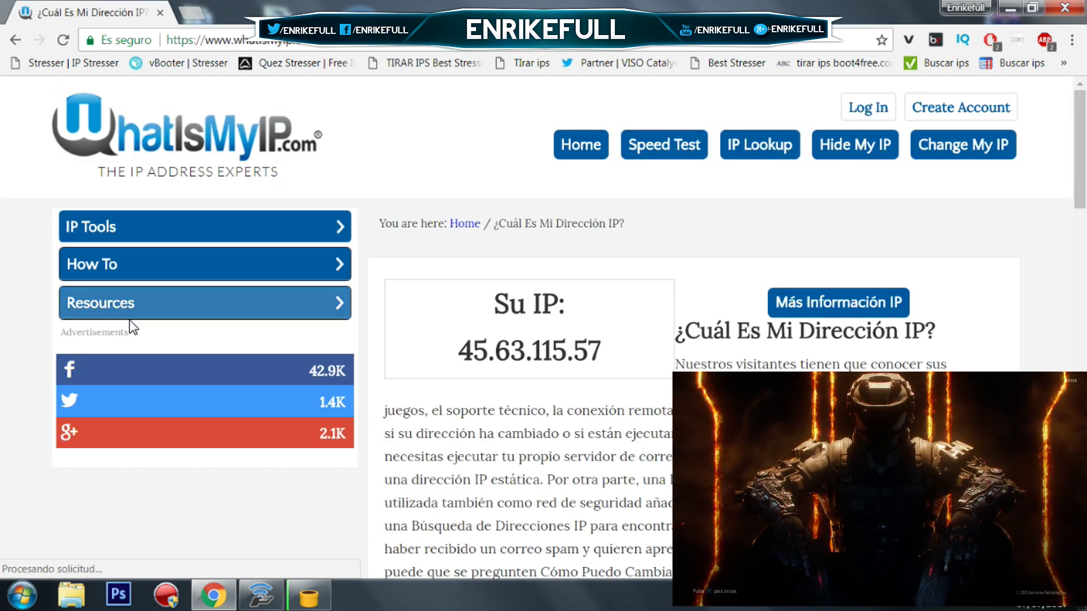
{"action": "left_click_drag", "start_coordinate": [456, 350], "coordinate": [629, 365]}
{"action": "left_click", "coordinate": [628, 363]}
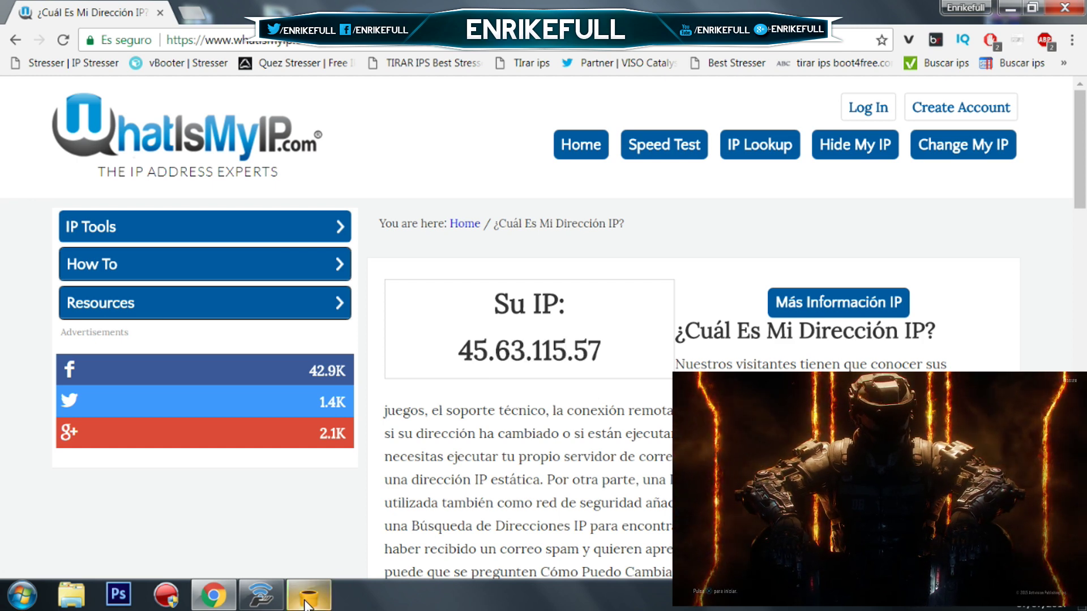
{"action": "left_click", "coordinate": [307, 599]}
{"action": "left_click", "coordinate": [308, 600]}
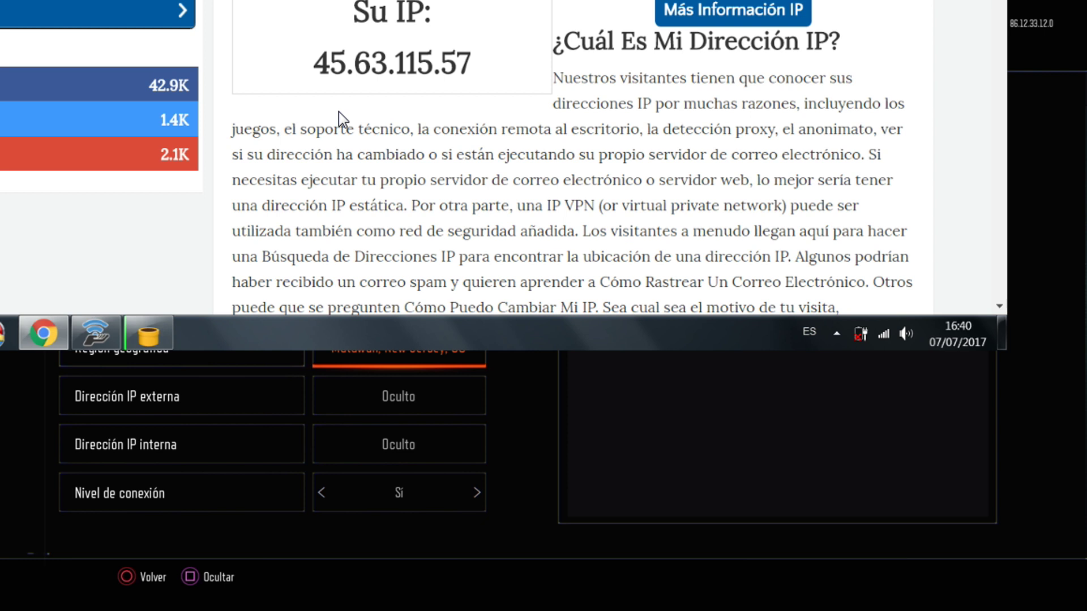
Reveal external IP 45.63.115.57 on Black Ops III's network screen, then move back to the region row.
{"action": "key", "text": "Down"}
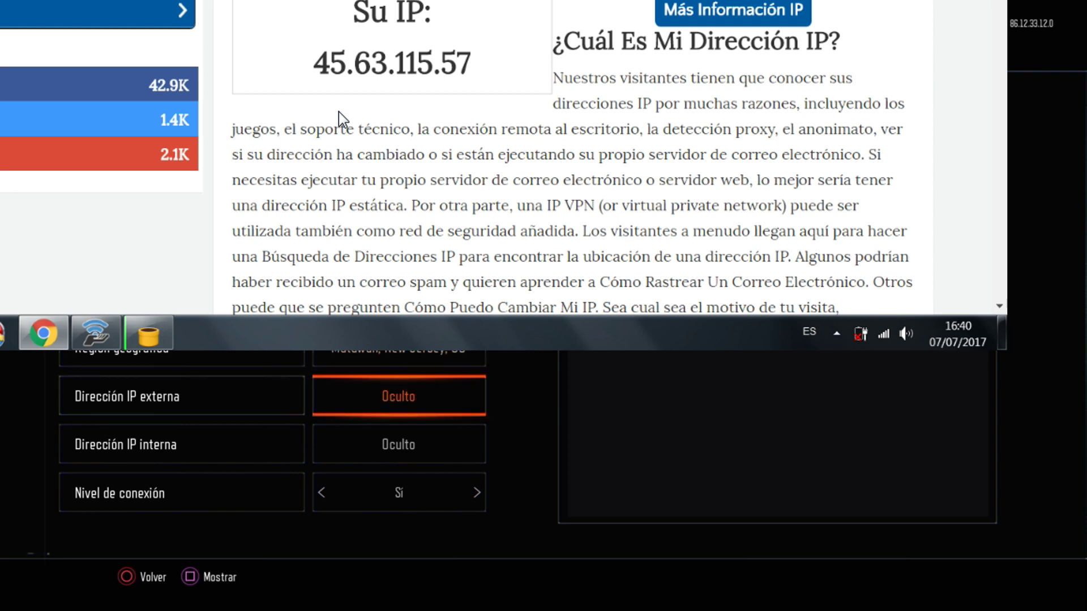
{"action": "key", "text": "Return"}
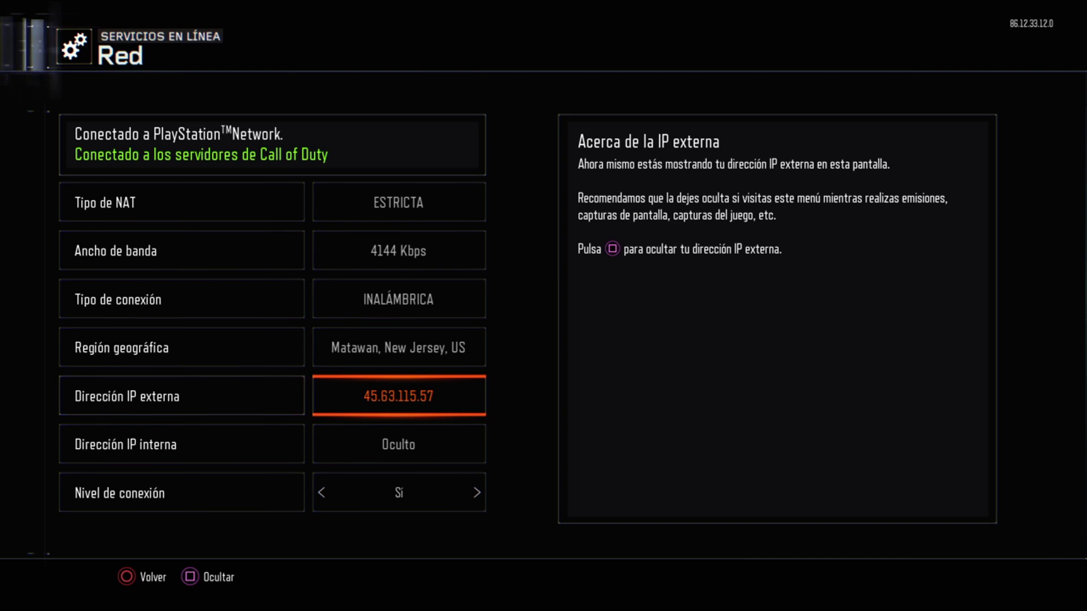
{"action": "key", "text": "Up"}
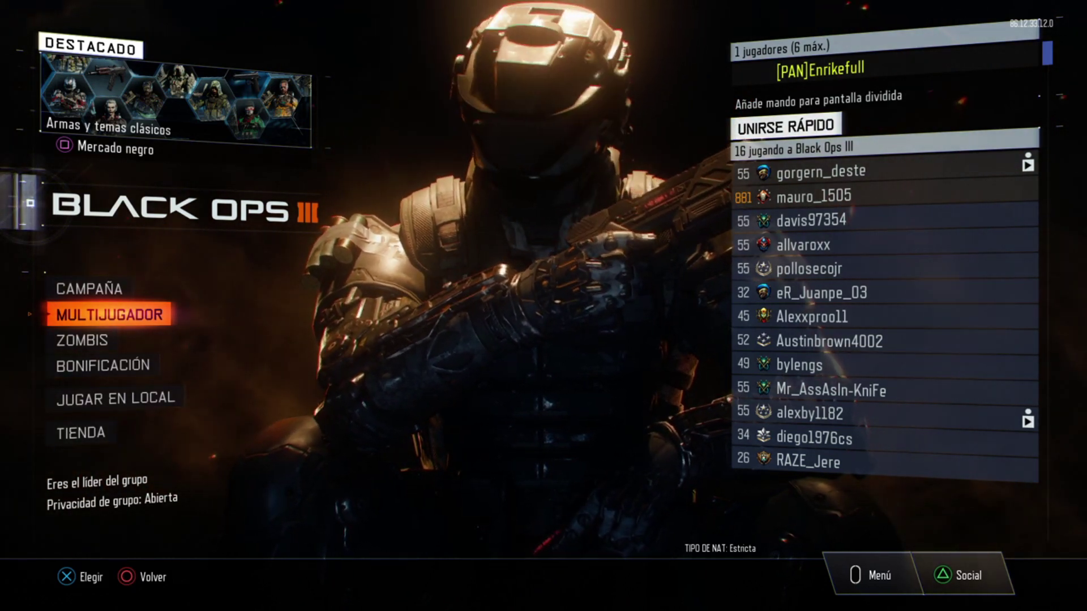
Start a Buscar y Destruir public match search from Multijugador, then leave the lobby.
{"action": "key", "text": "Return"}
{"action": "key", "text": "Return"}
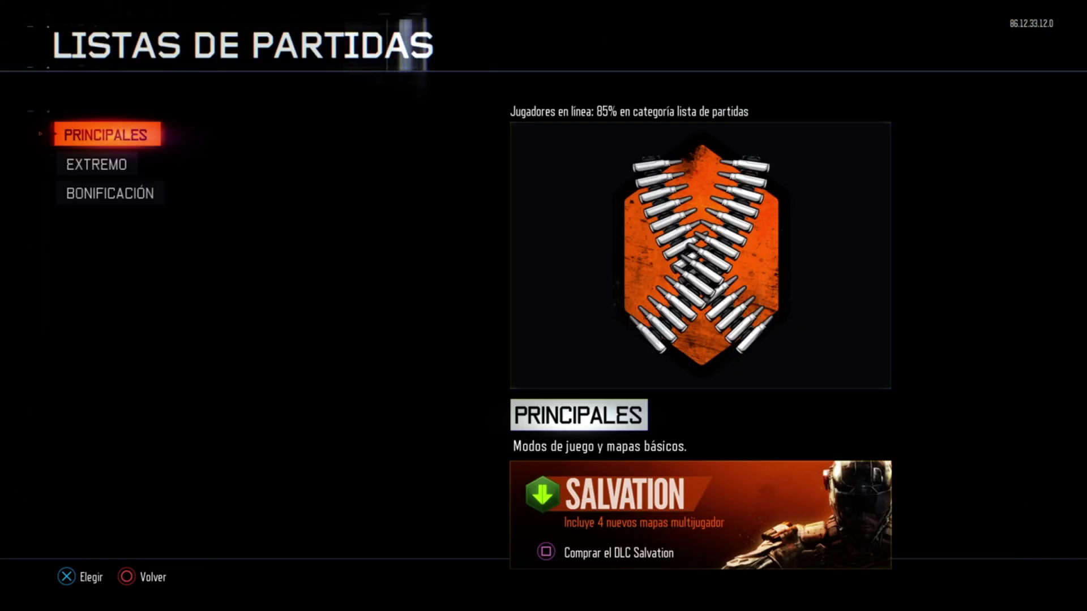
{"action": "key", "text": "Return"}
{"action": "key", "text": "Return"}
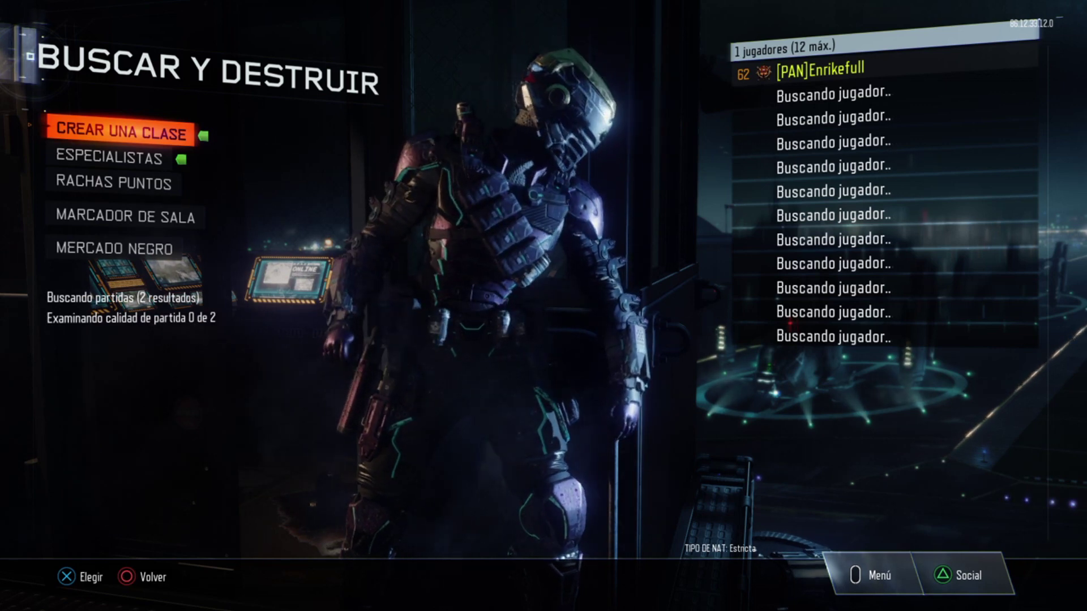
{"action": "key", "text": "Escape"}
{"action": "key", "text": "Escape"}
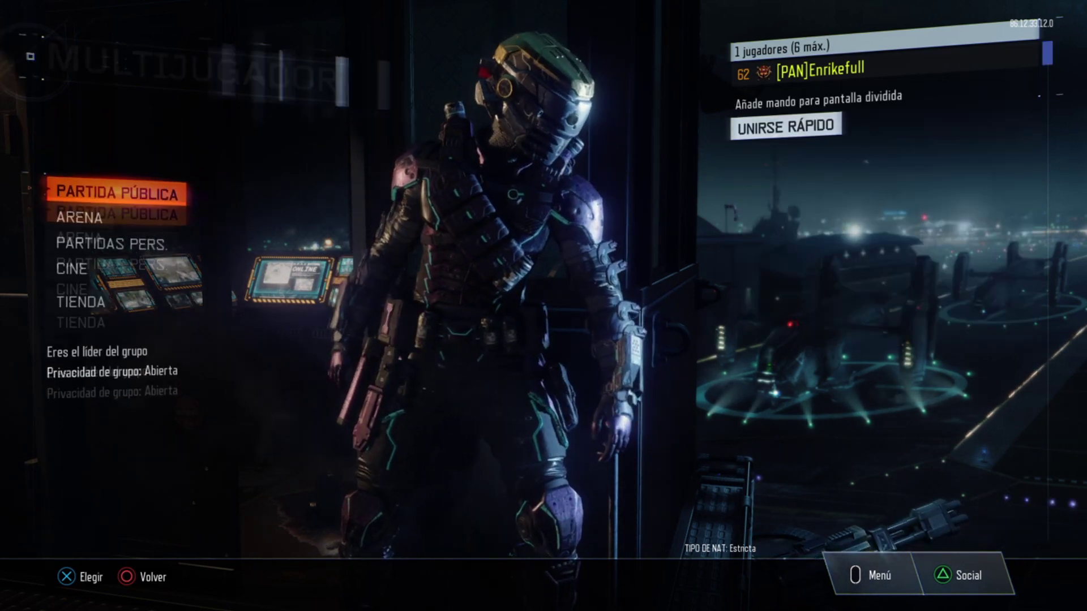
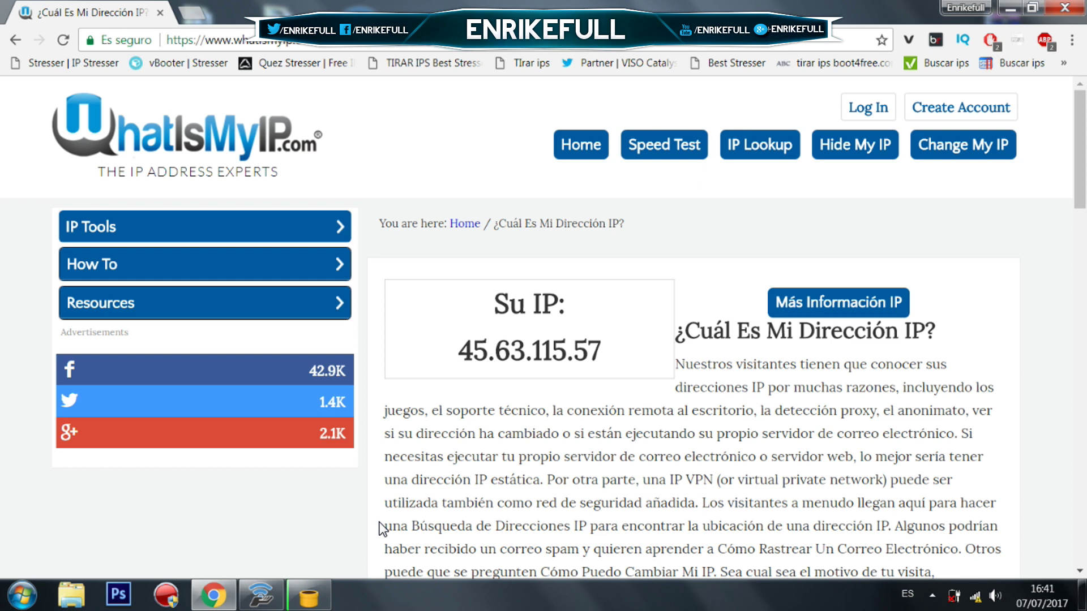
{"action": "left_click", "coordinate": [1006, 8]}
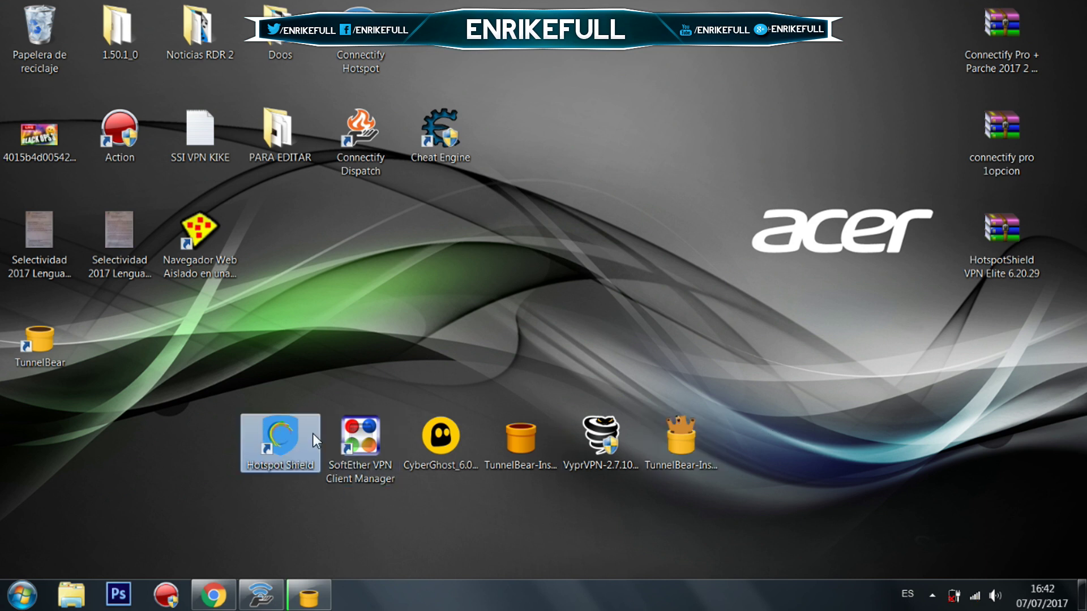
Confirm Connectify hotspot VPN-KIKE shares TunnelBear Adapter V9 with 1 client, then close Connectify.
{"action": "left_click", "coordinate": [437, 441]}
{"action": "left_click", "coordinate": [526, 439]}
{"action": "left_click", "coordinate": [620, 436]}
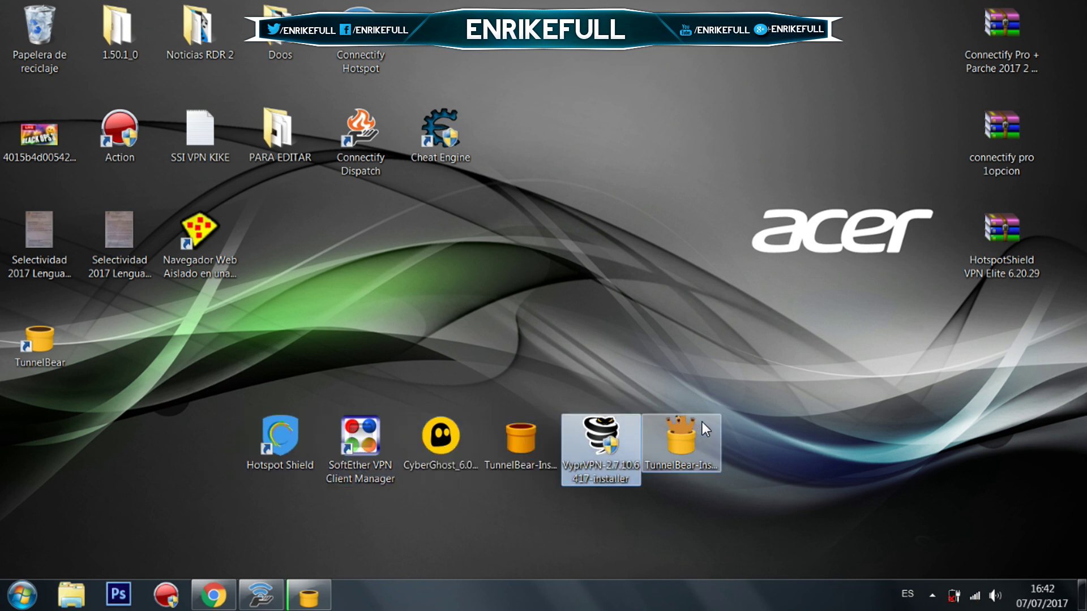
{"action": "left_click", "coordinate": [699, 424]}
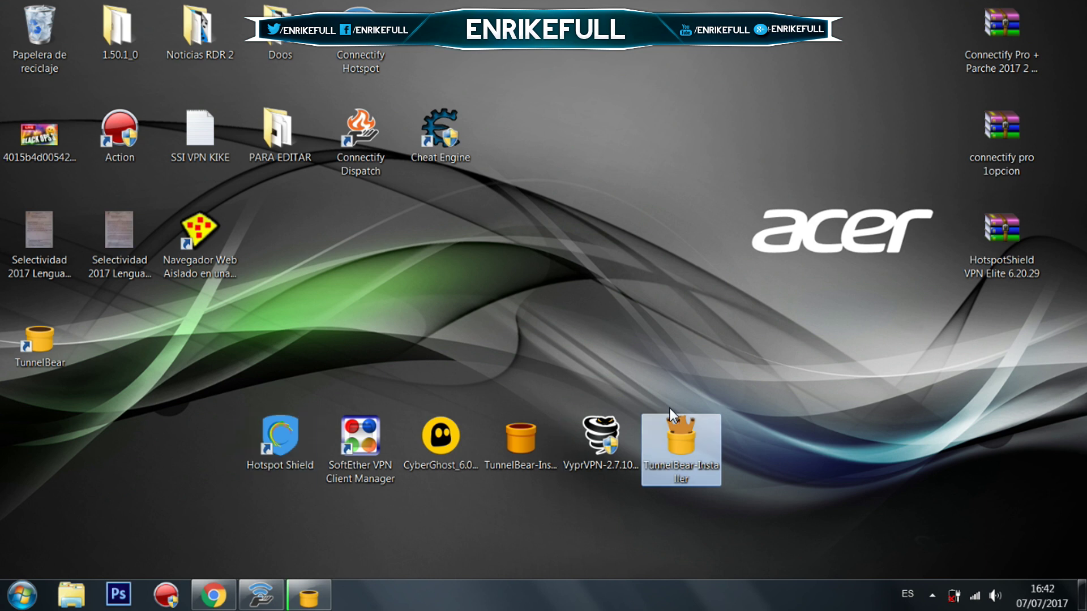
{"action": "left_click", "coordinate": [430, 363]}
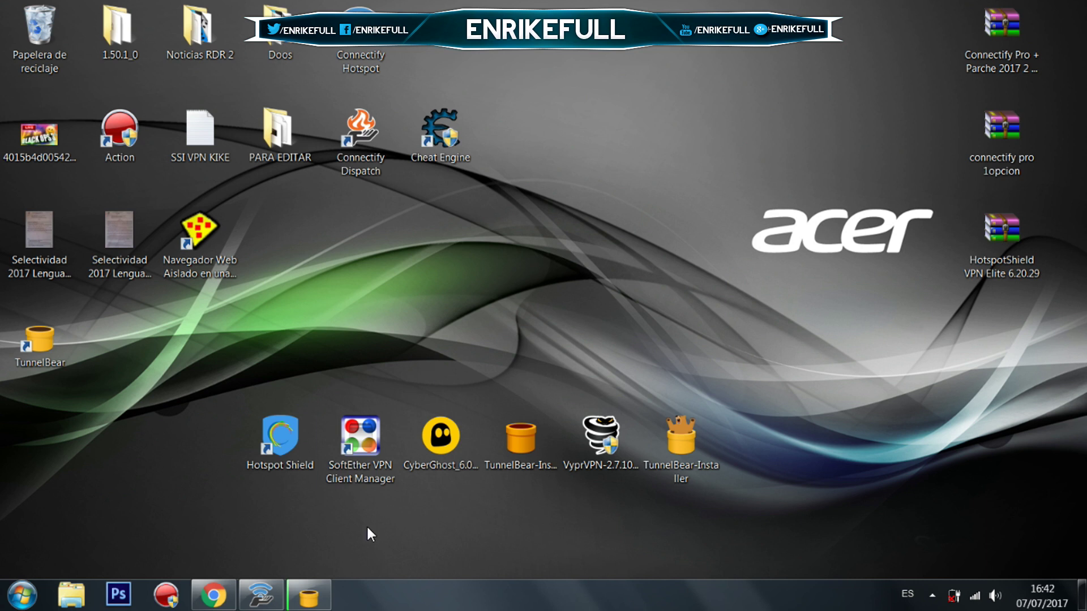
{"action": "left_click", "coordinate": [274, 595]}
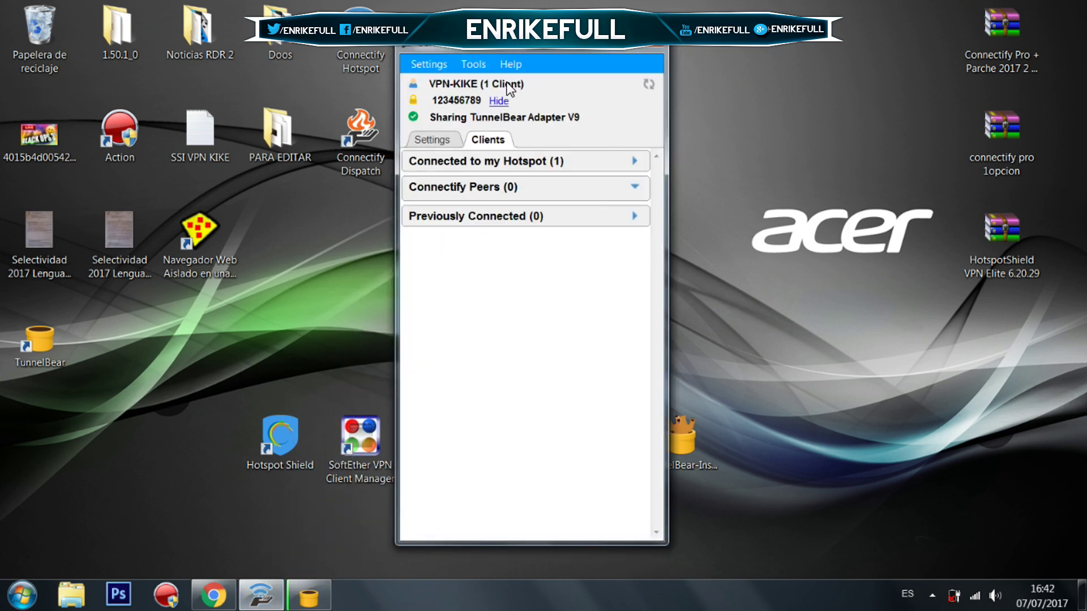
{"action": "left_click", "coordinate": [656, 45]}
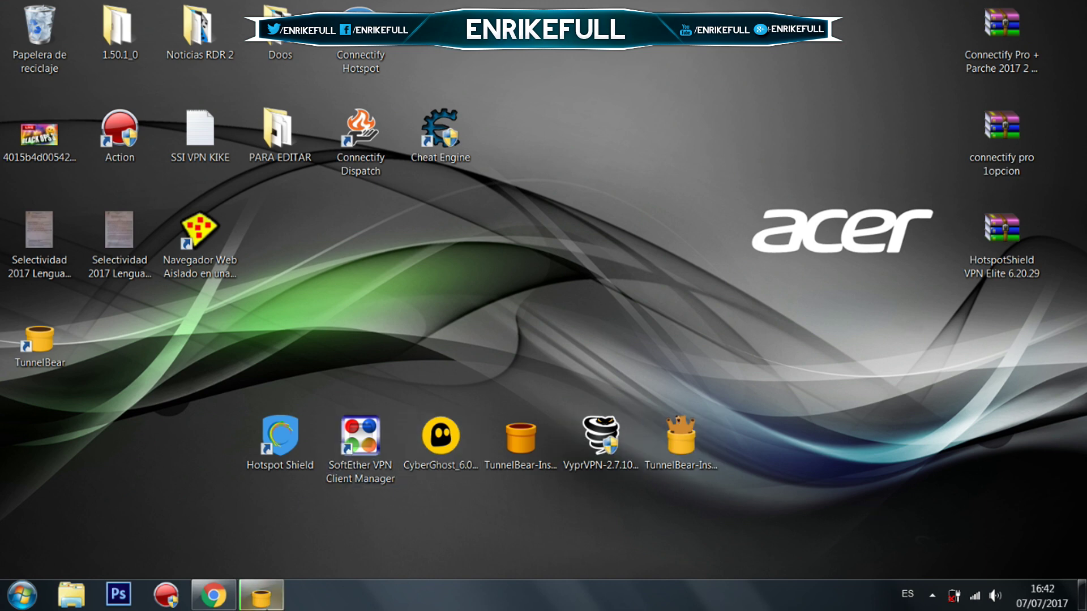
Verify TunnelBear is connected to France with 96 MB left, close it, and expand hidden tray icons.
{"action": "left_click", "coordinate": [261, 594]}
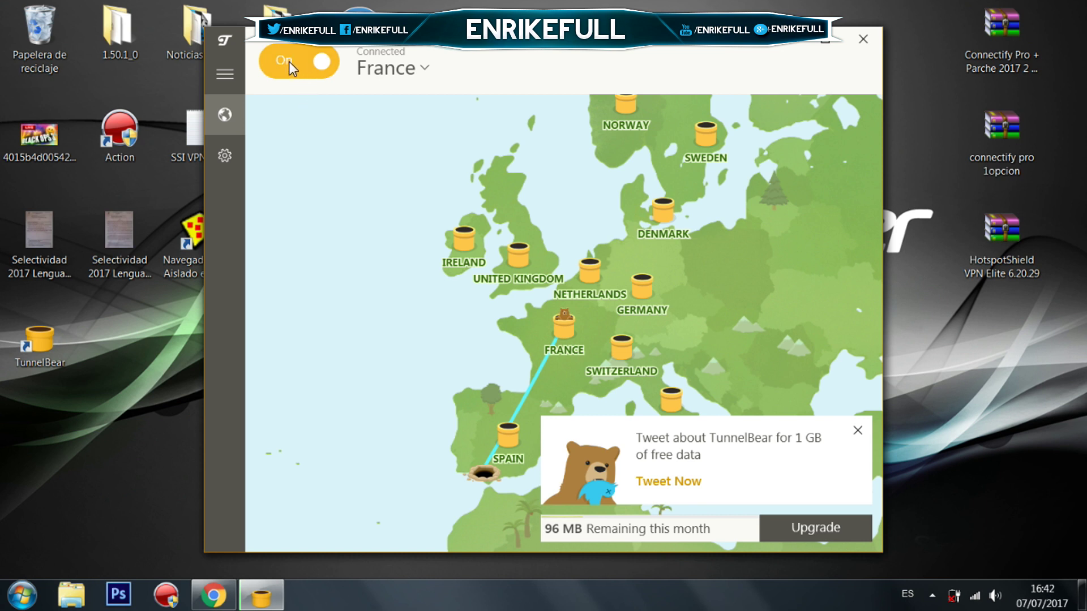
{"action": "left_click", "coordinate": [856, 42]}
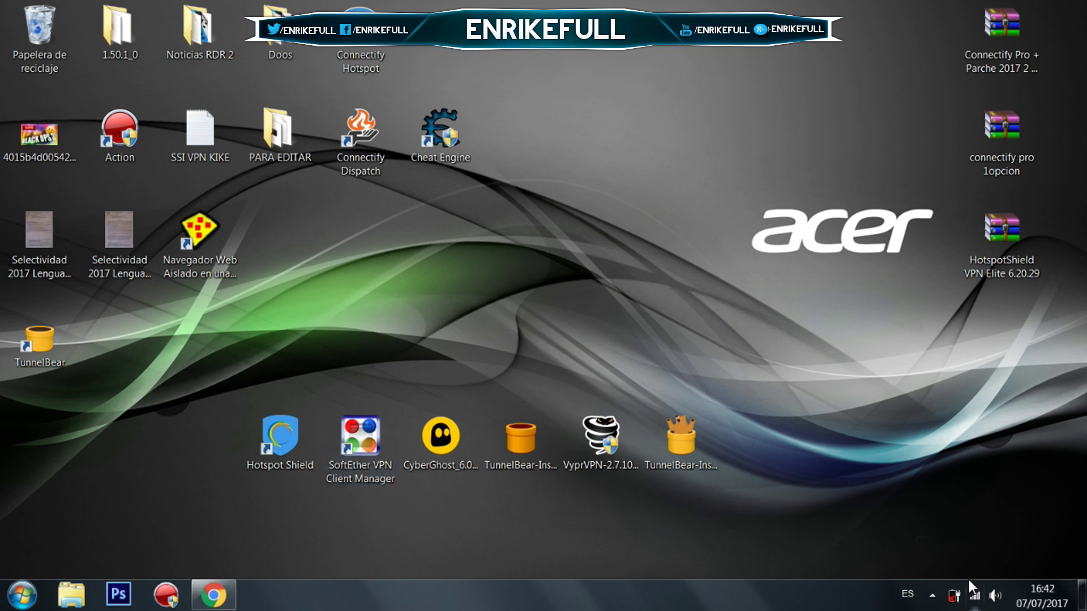
{"action": "left_click", "coordinate": [932, 595]}
{"action": "right_click", "coordinate": [975, 600]}
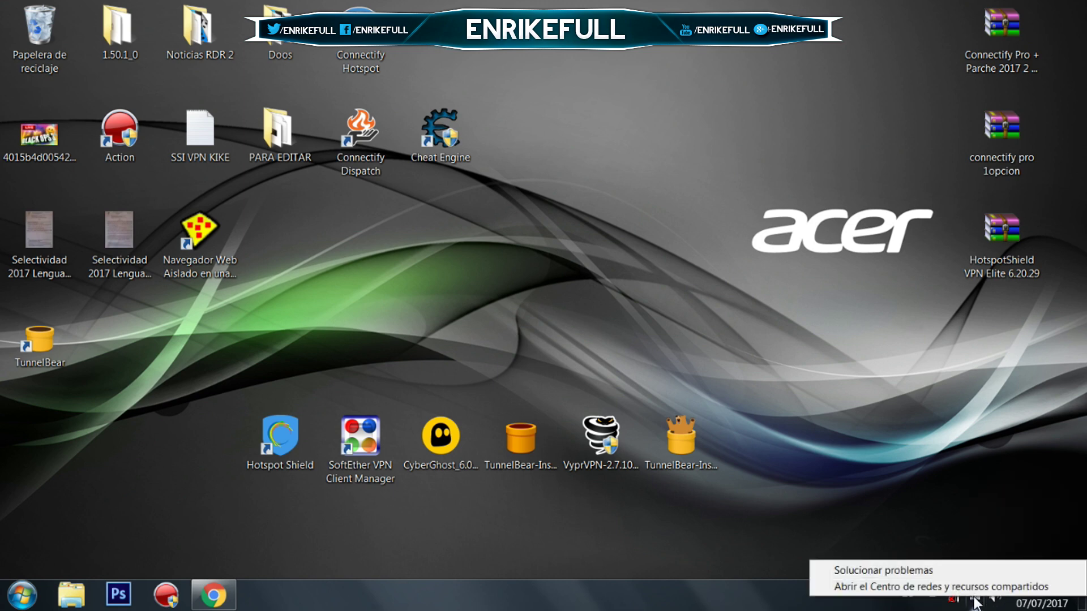
{"action": "left_click", "coordinate": [973, 588]}
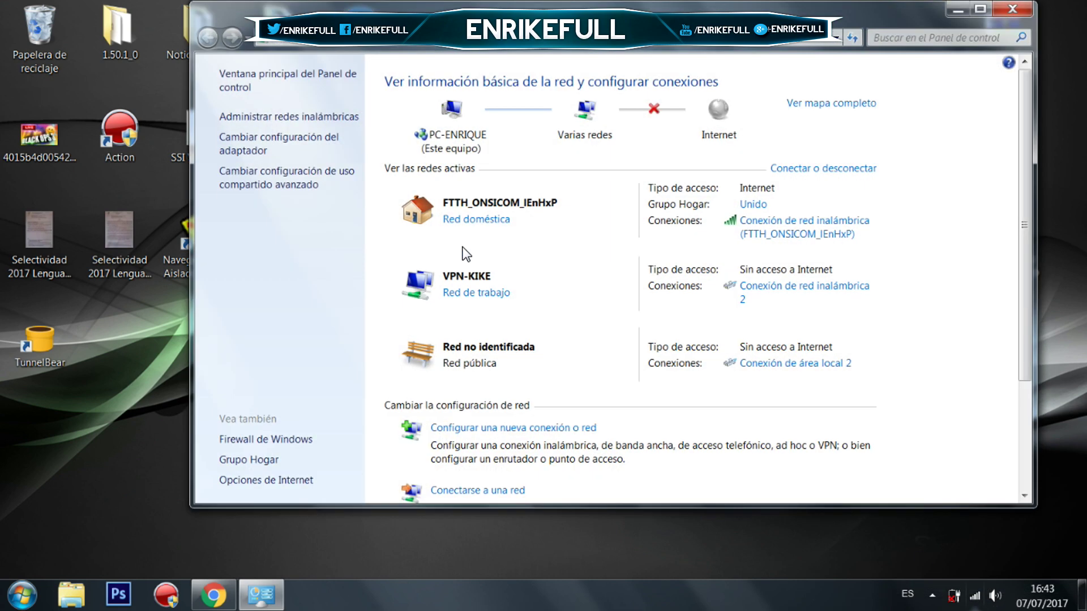
{"action": "left_click", "coordinate": [311, 146]}
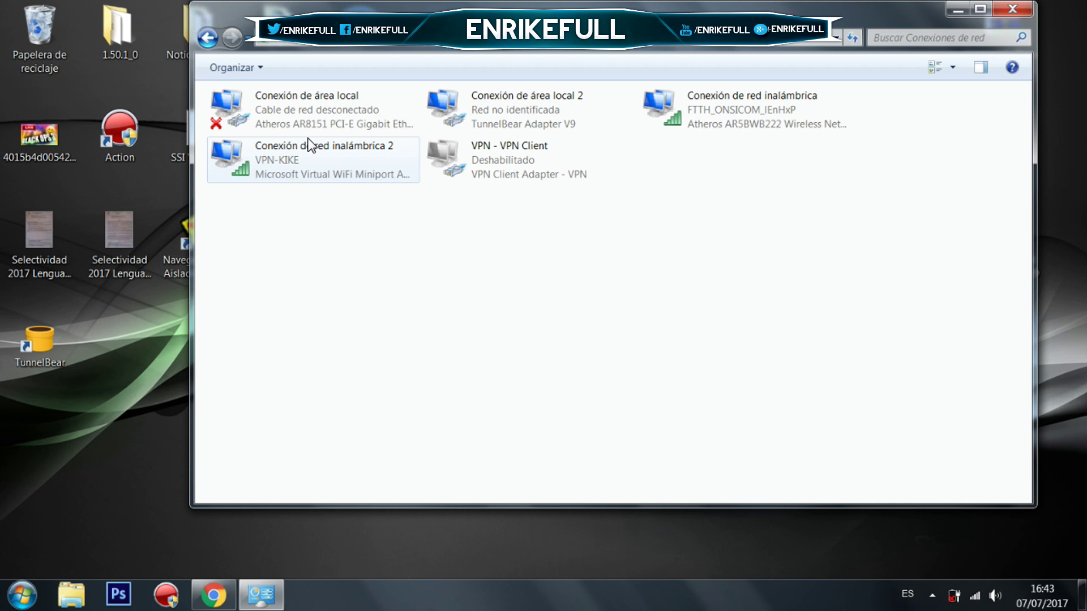
{"action": "left_click", "coordinate": [548, 107]}
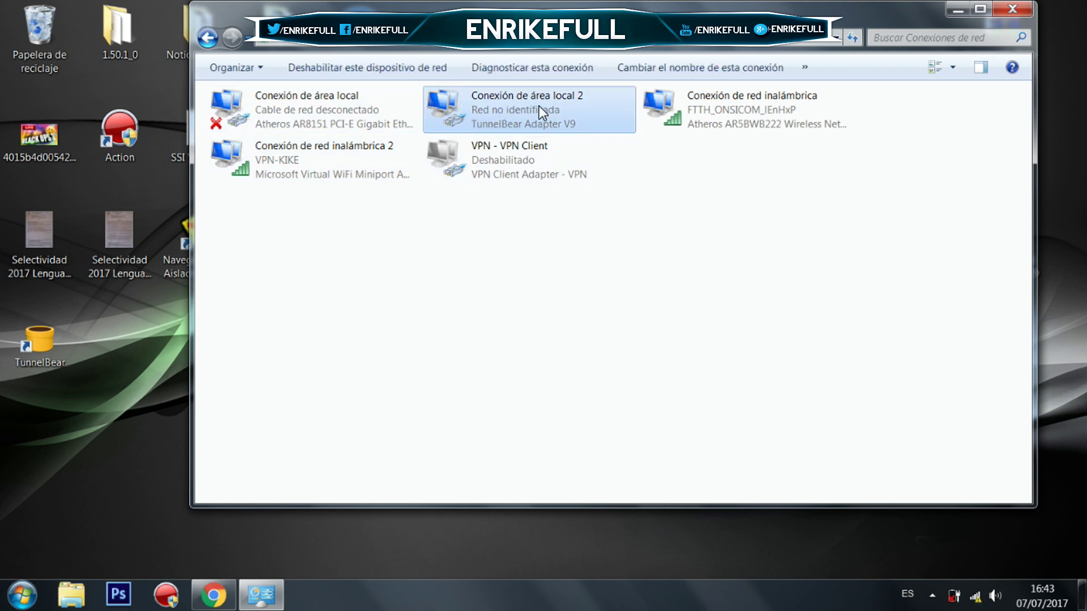
{"action": "right_click", "coordinate": [477, 118]}
{"action": "left_click", "coordinate": [533, 263]}
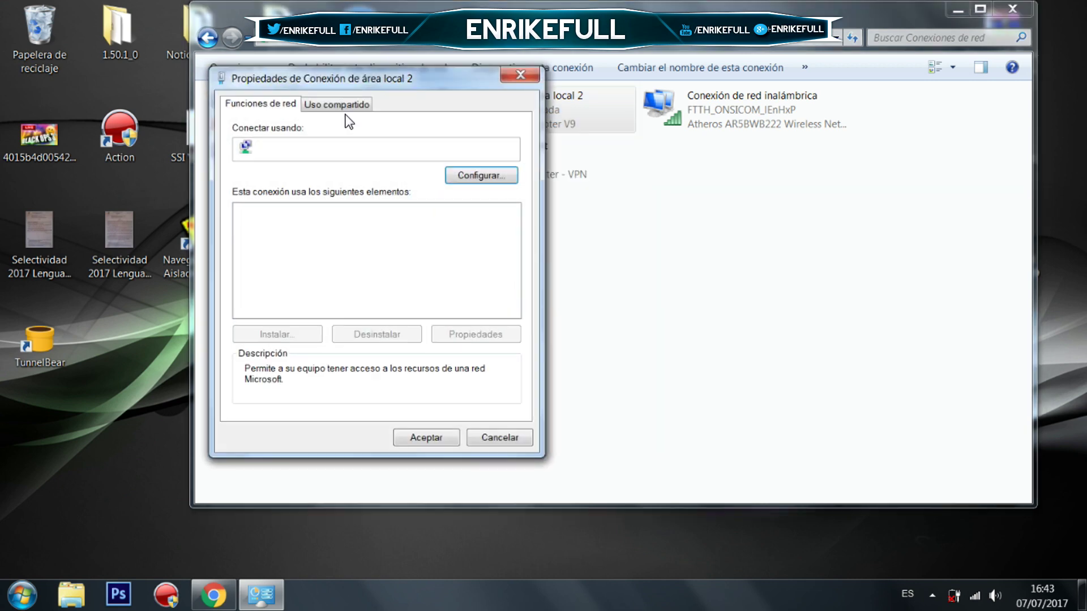
{"action": "left_click", "coordinate": [337, 104]}
{"action": "left_click", "coordinate": [247, 152]}
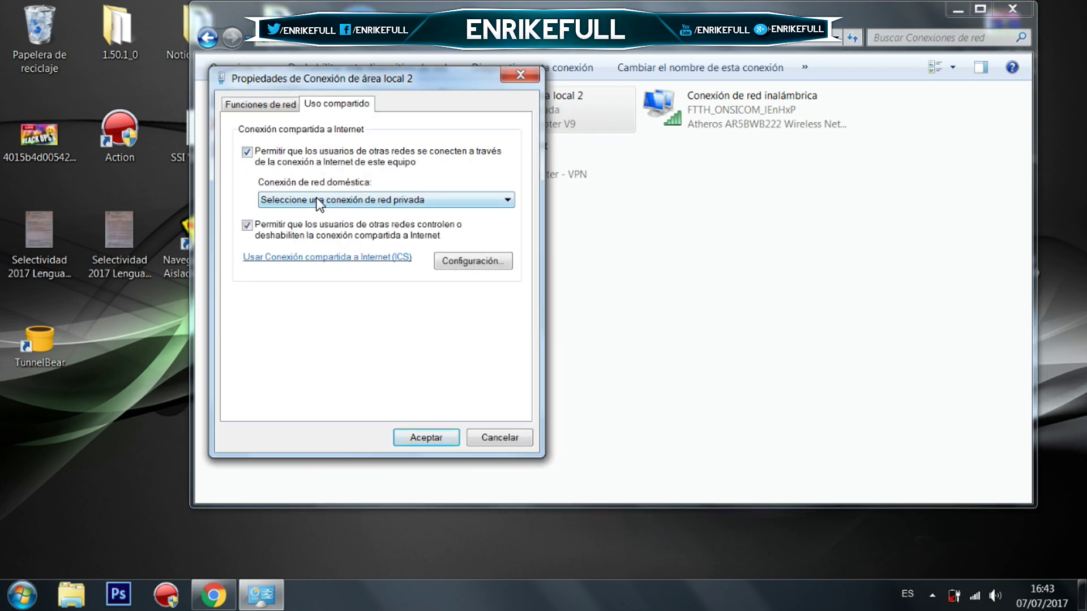
{"action": "left_click", "coordinate": [318, 202]}
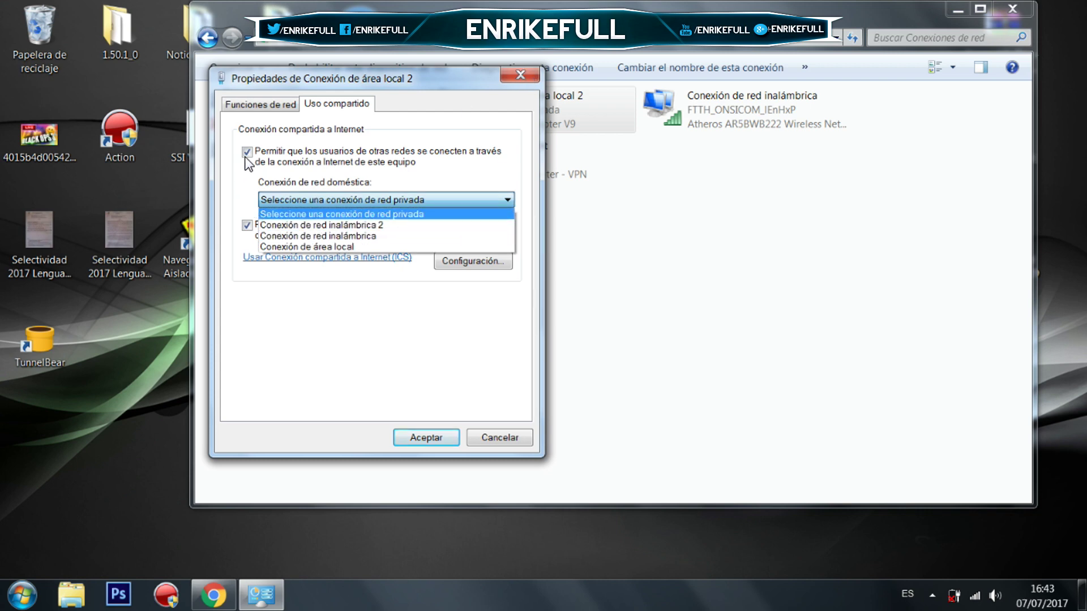
{"action": "left_click", "coordinate": [247, 164]}
{"action": "left_click", "coordinate": [247, 152]}
{"action": "left_click", "coordinate": [513, 76]}
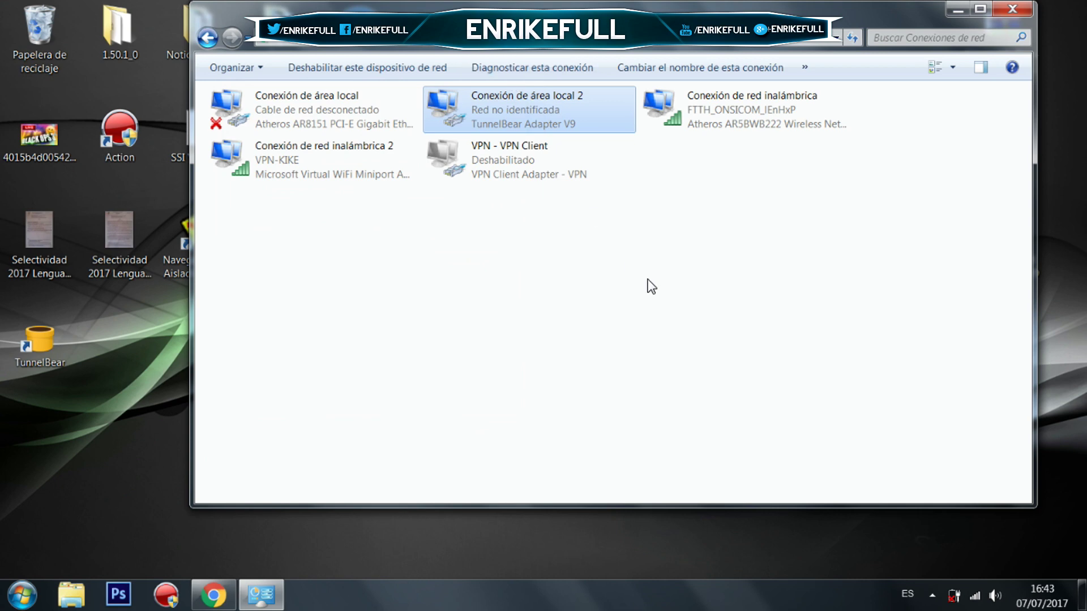
{"action": "left_click", "coordinate": [1028, 7]}
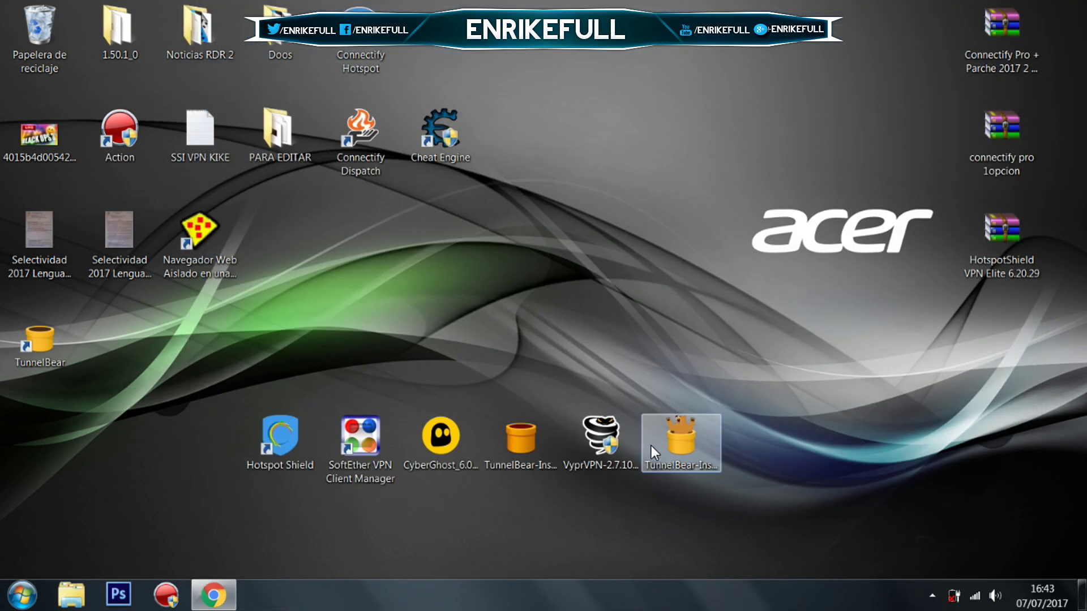